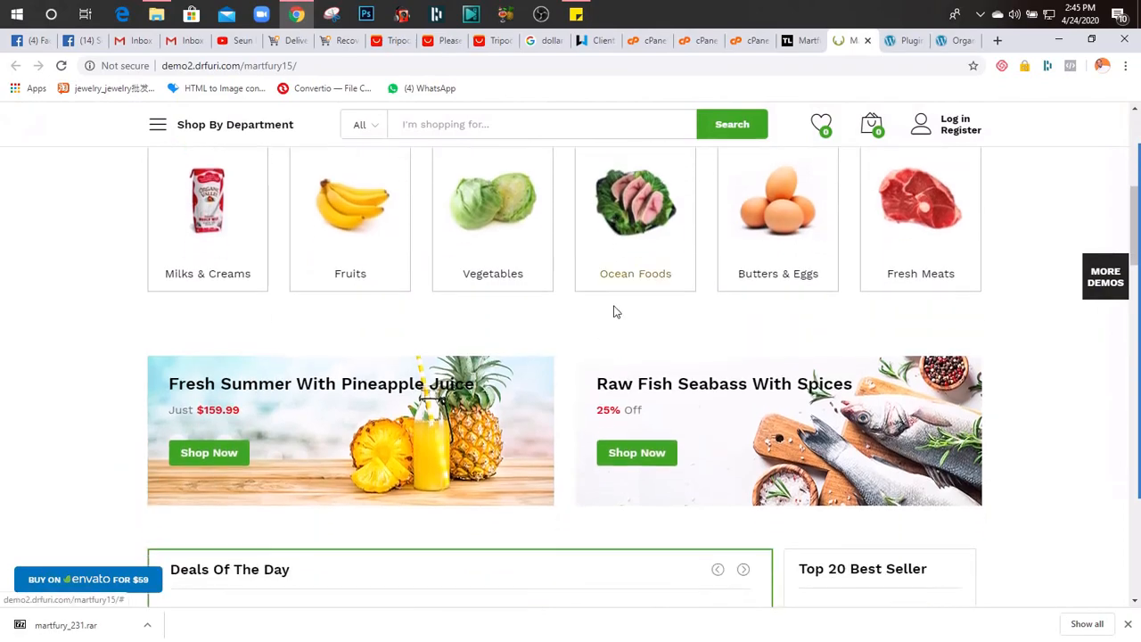
- Look through the Martfury grocery demo homepage, including its category, promotion and New Arrivals sections
scroll(614, 311, "down", 6)
scroll(614, 311, "down", 10)
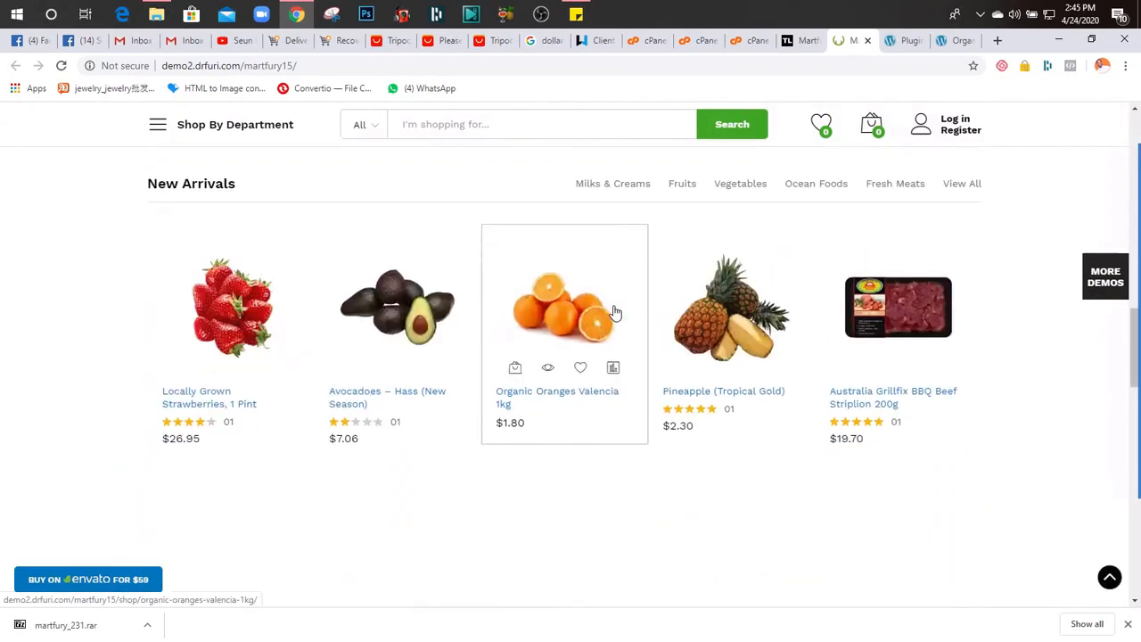
scroll(614, 311, "up", 20)
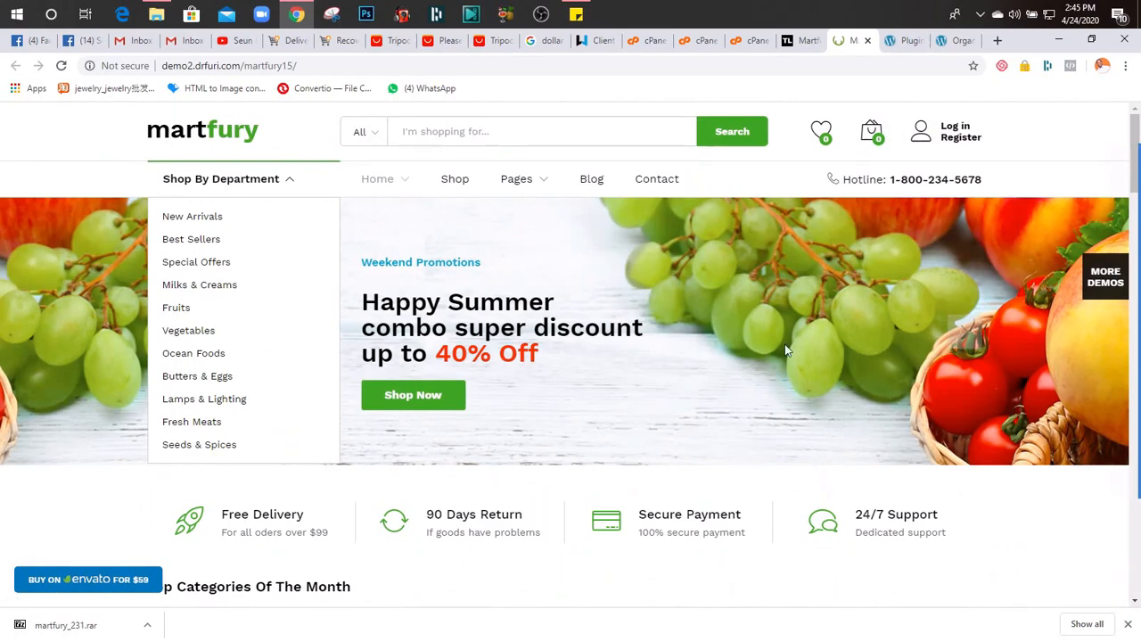
- Switch to the Organicsbybee WordPress admin, open its import tools and install the WordPress importer
left_click(904, 42)
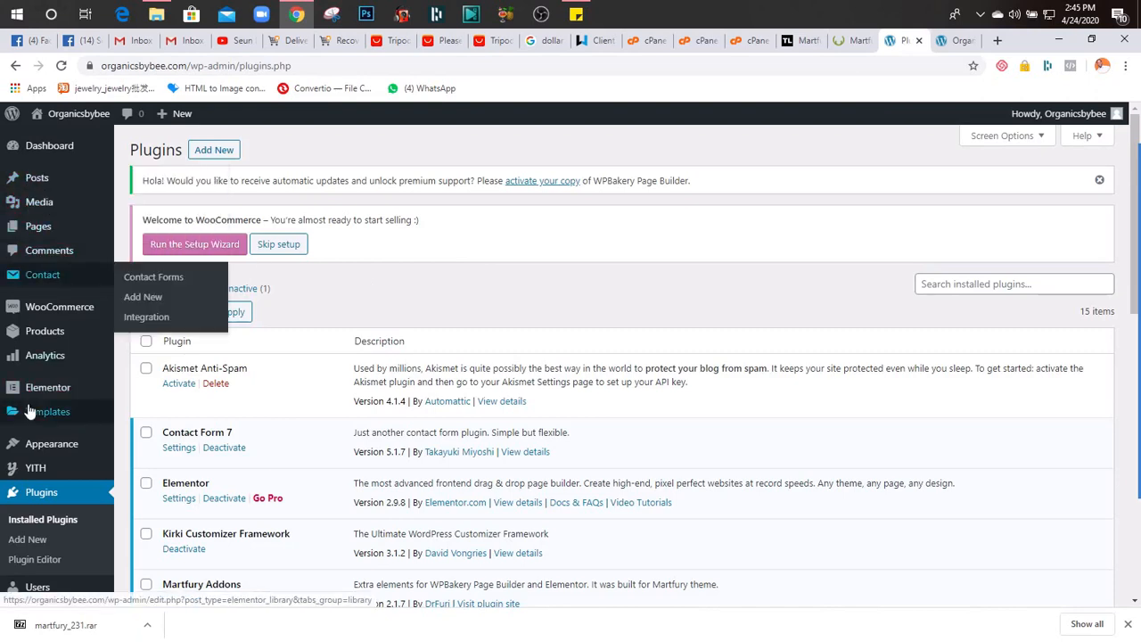
mouse_move(49, 452)
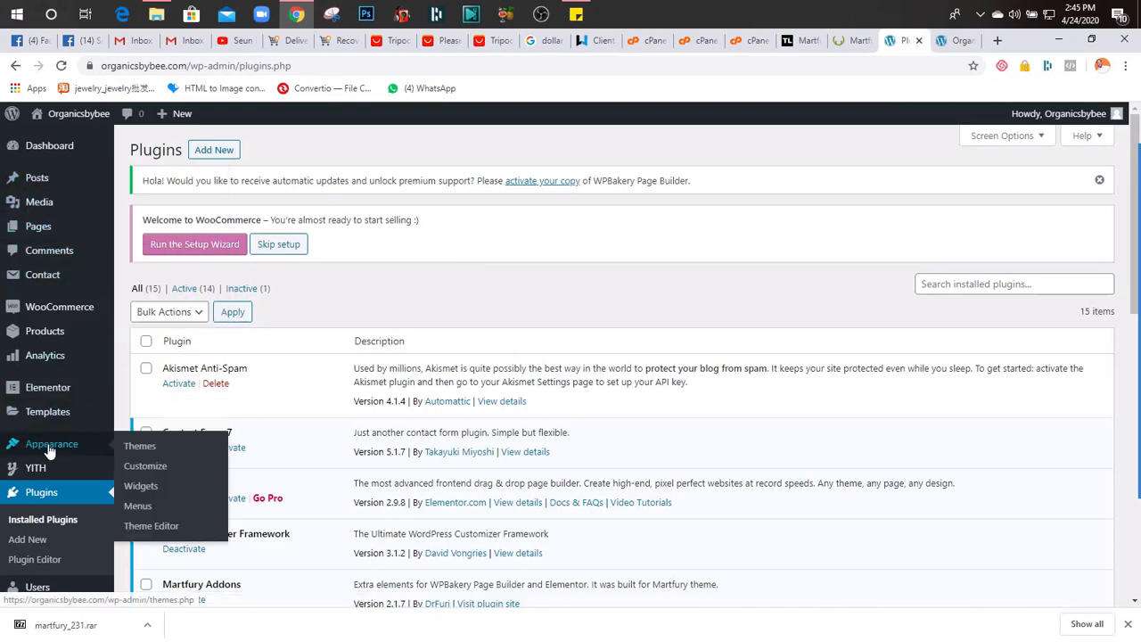
scroll(36, 539, "down", 3)
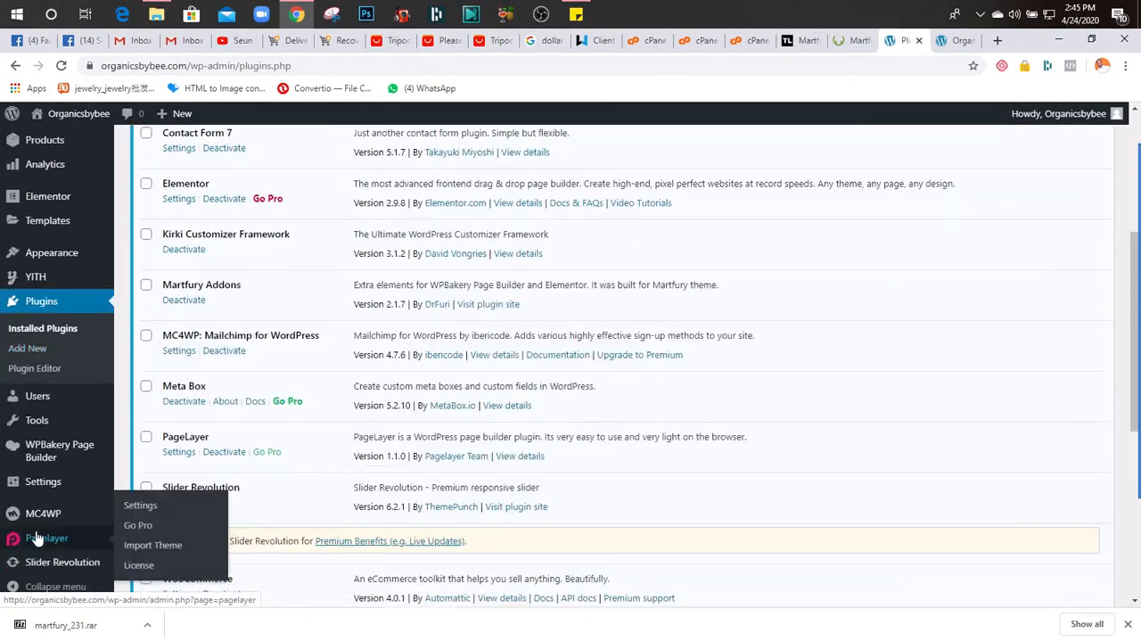
mouse_move(26, 422)
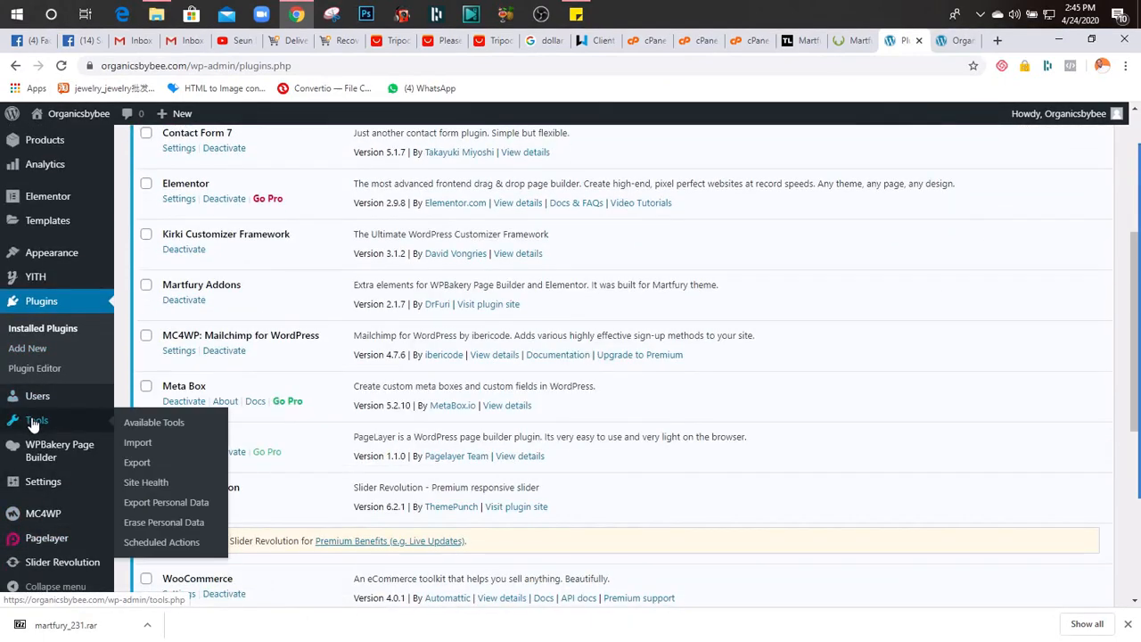
left_click(137, 444)
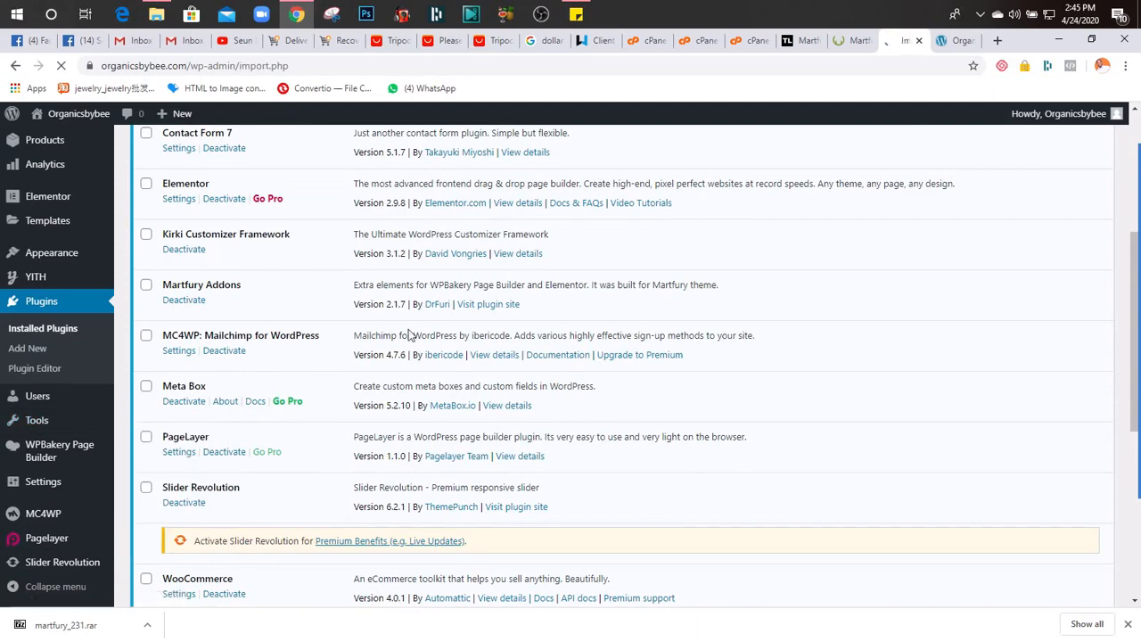
scroll(367, 253, "down", 3)
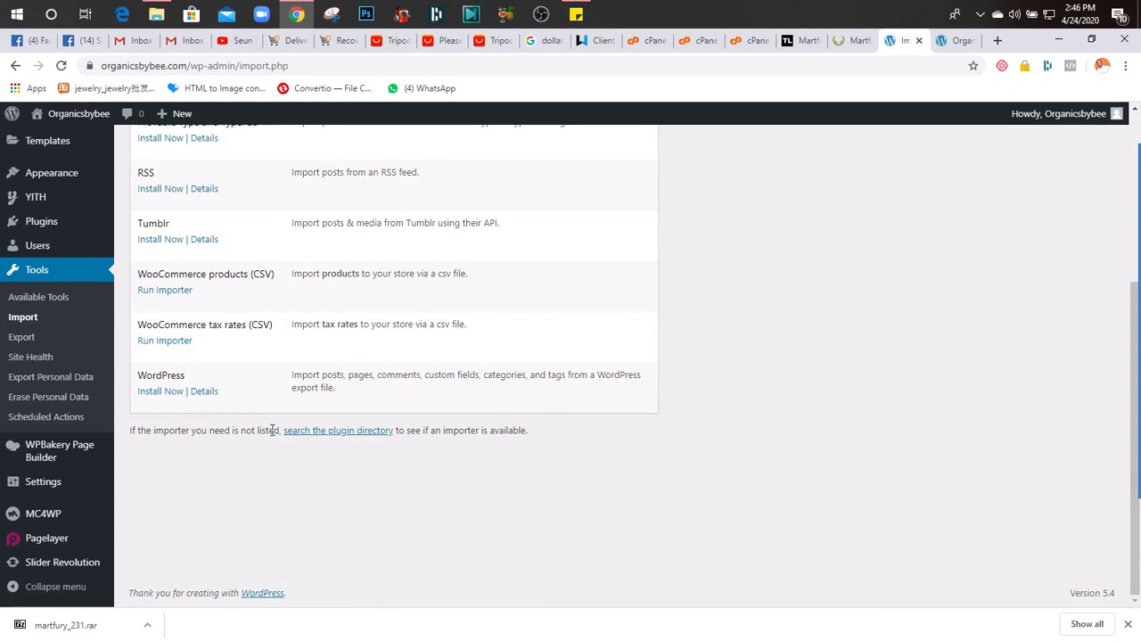
left_click(152, 394)
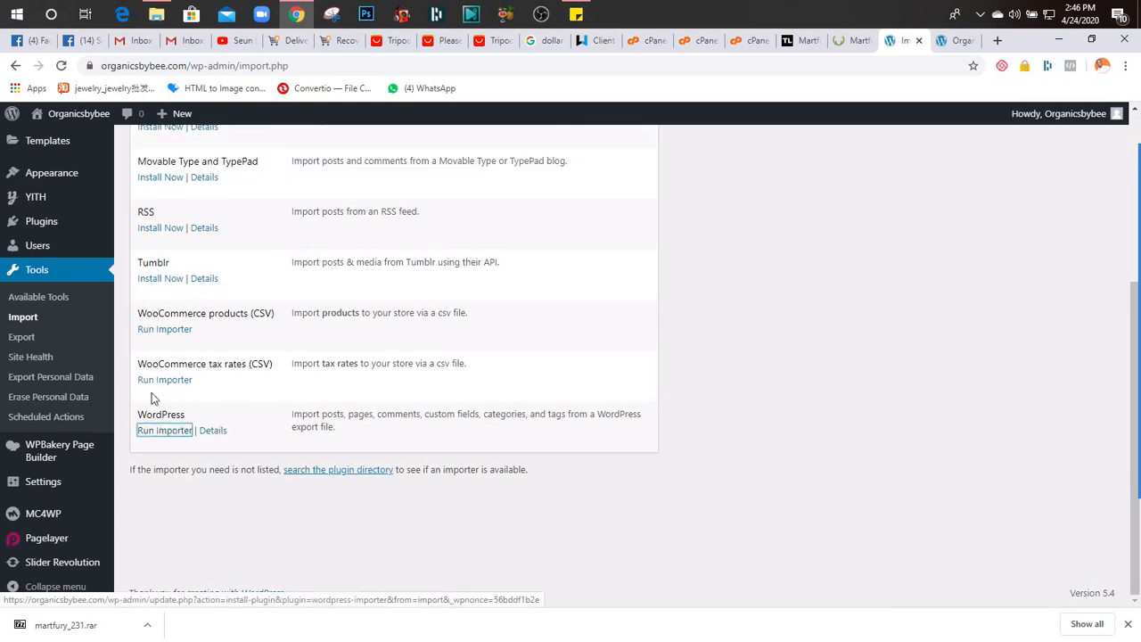
- Run the WordPress importer, try to upload without choosing a file, and return to the list of importers
left_click(156, 433)
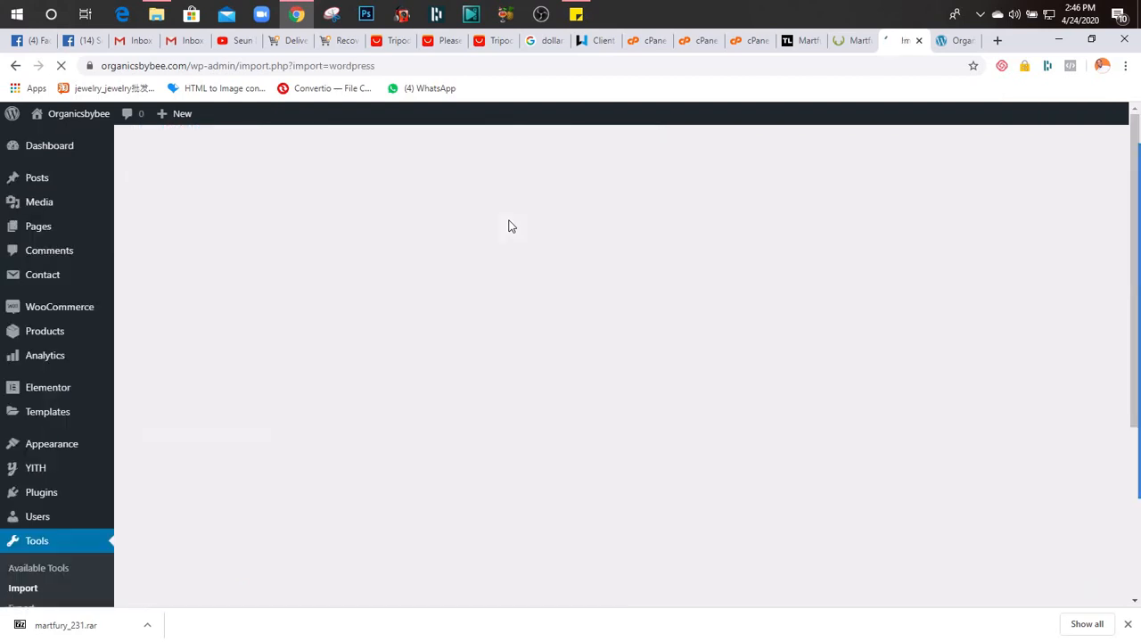
left_click(168, 302)
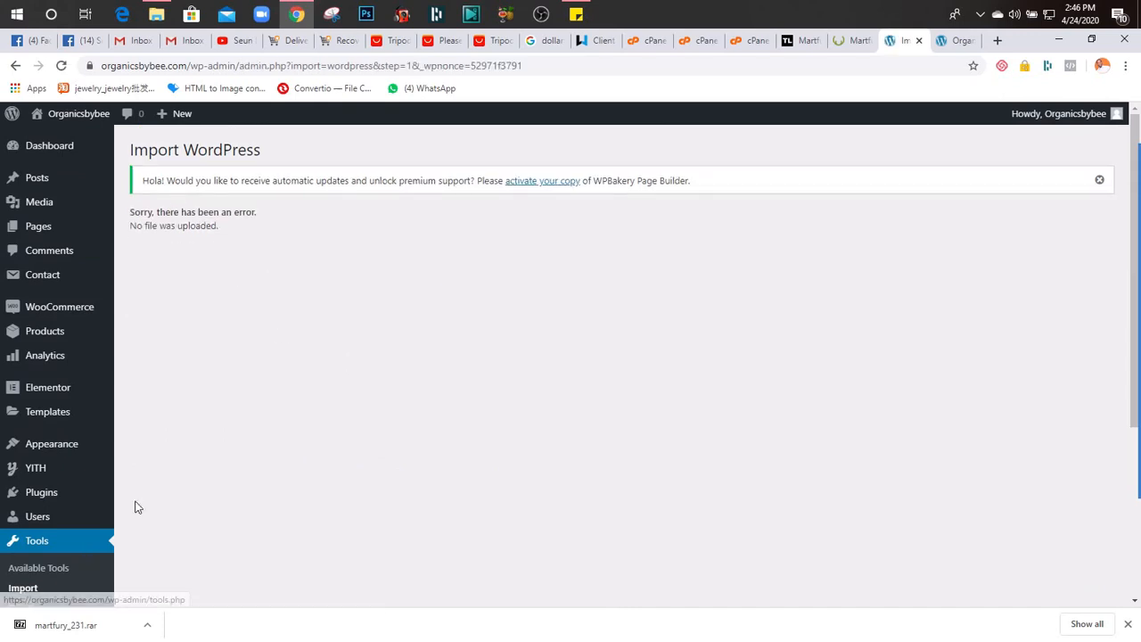
scroll(208, 448, "down", 2)
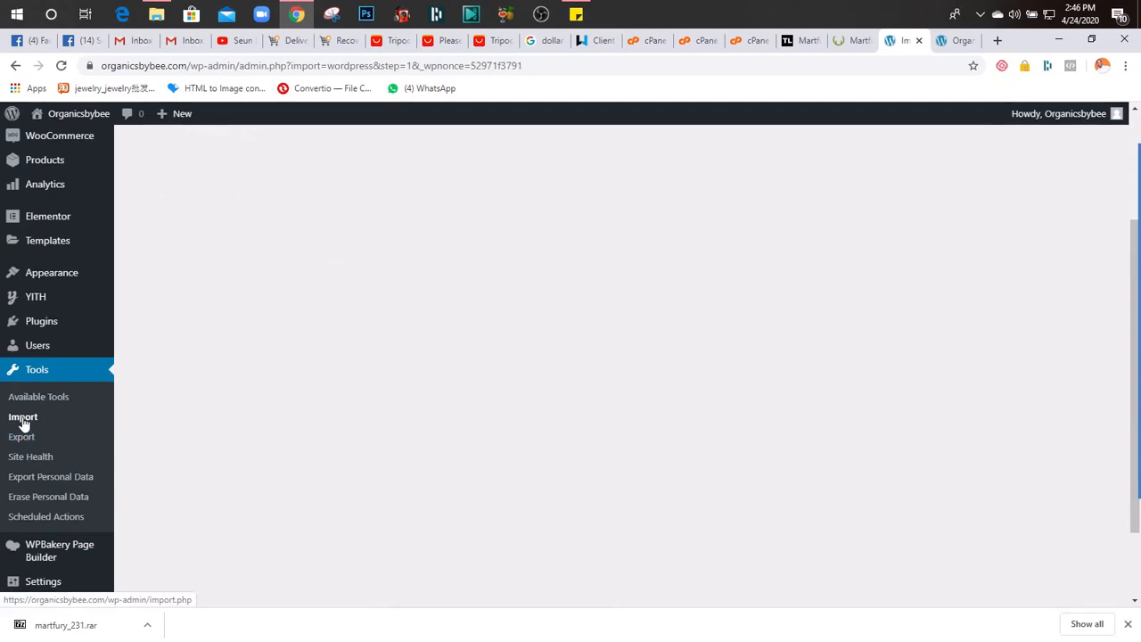
left_click(23, 420)
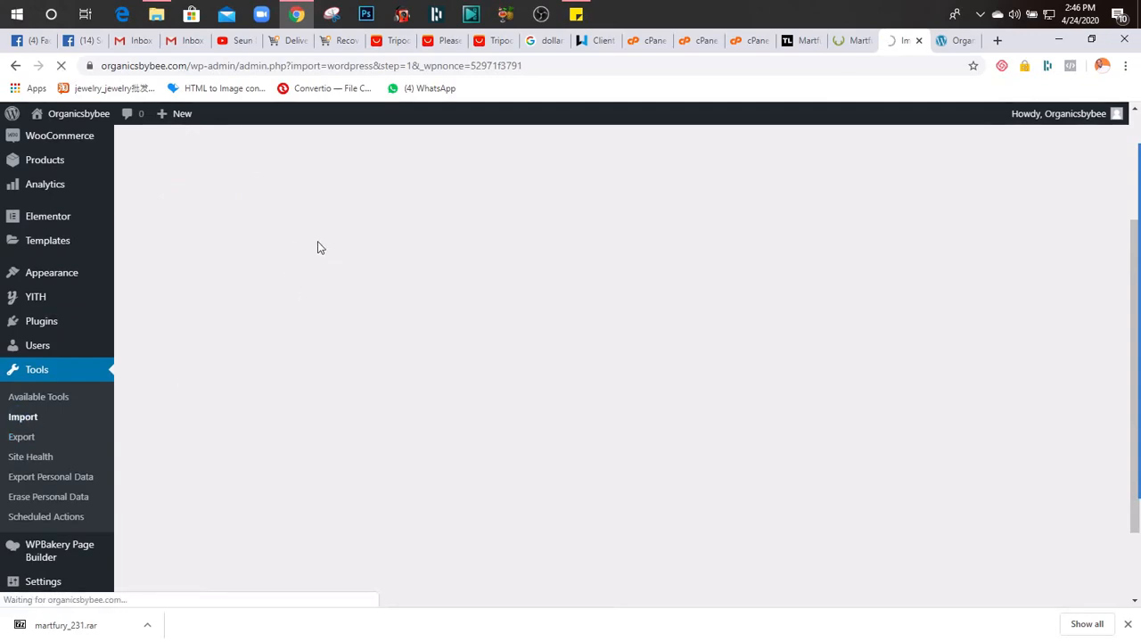
- Try to import customizer.dat from the Martfury package's Demo Data folder with the WordPress importer
scroll(331, 579, "down", 3)
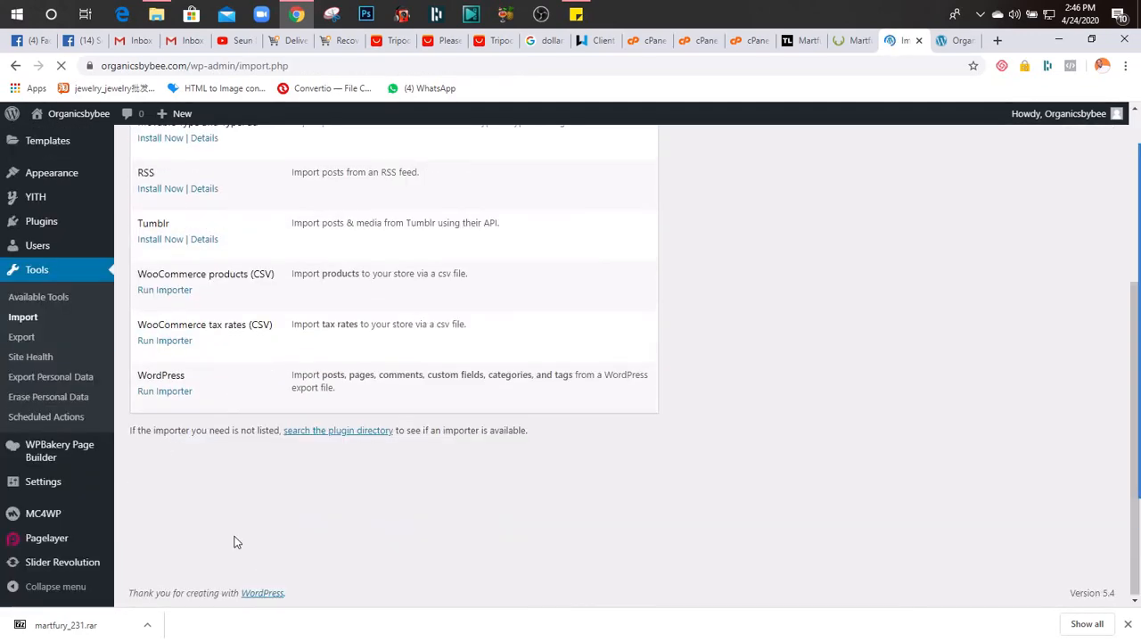
left_click(168, 395)
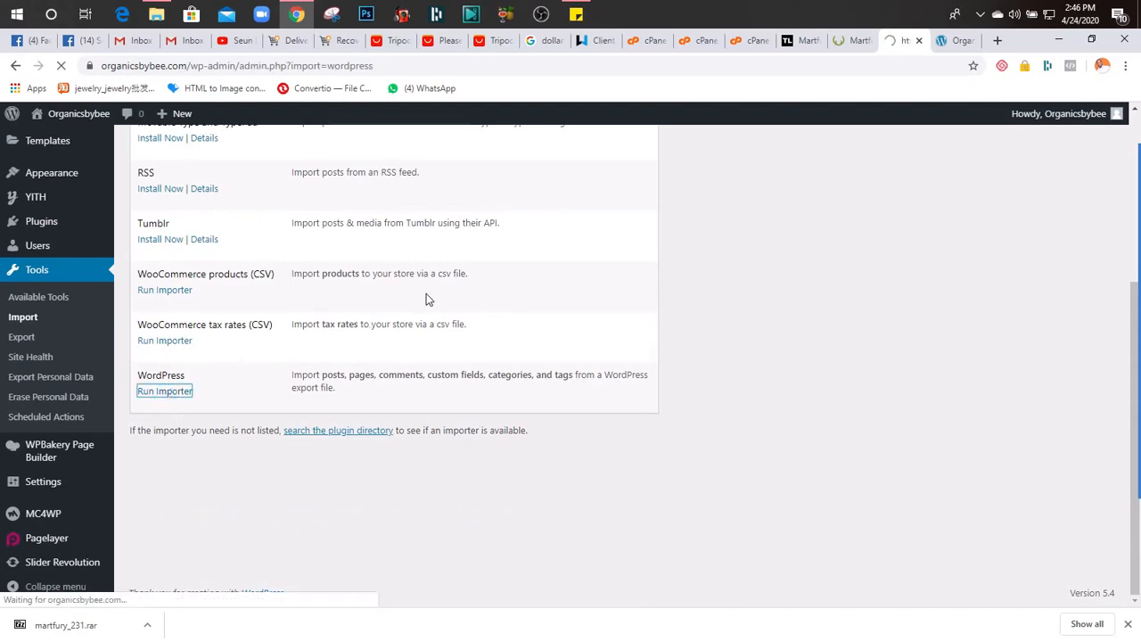
left_click(392, 262)
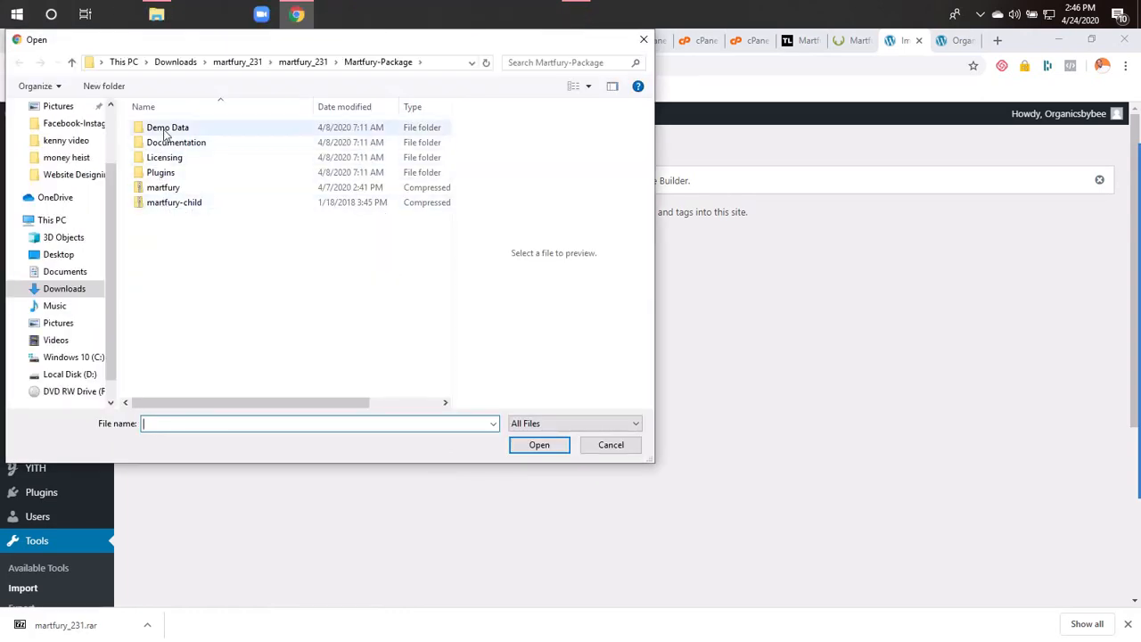
double_click(165, 129)
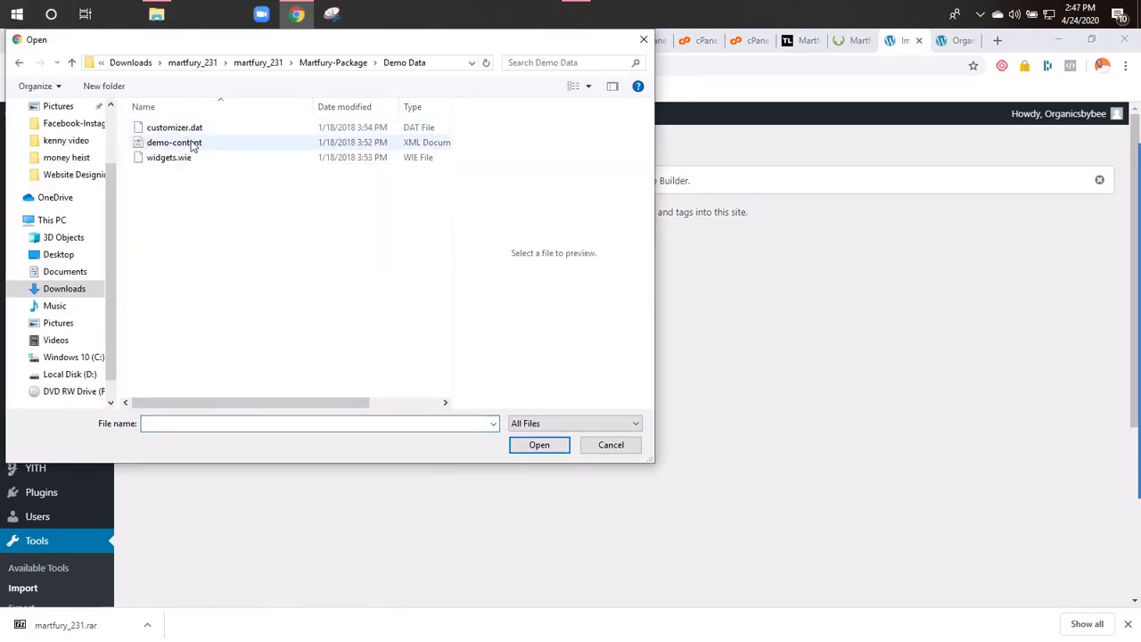
left_click(173, 133)
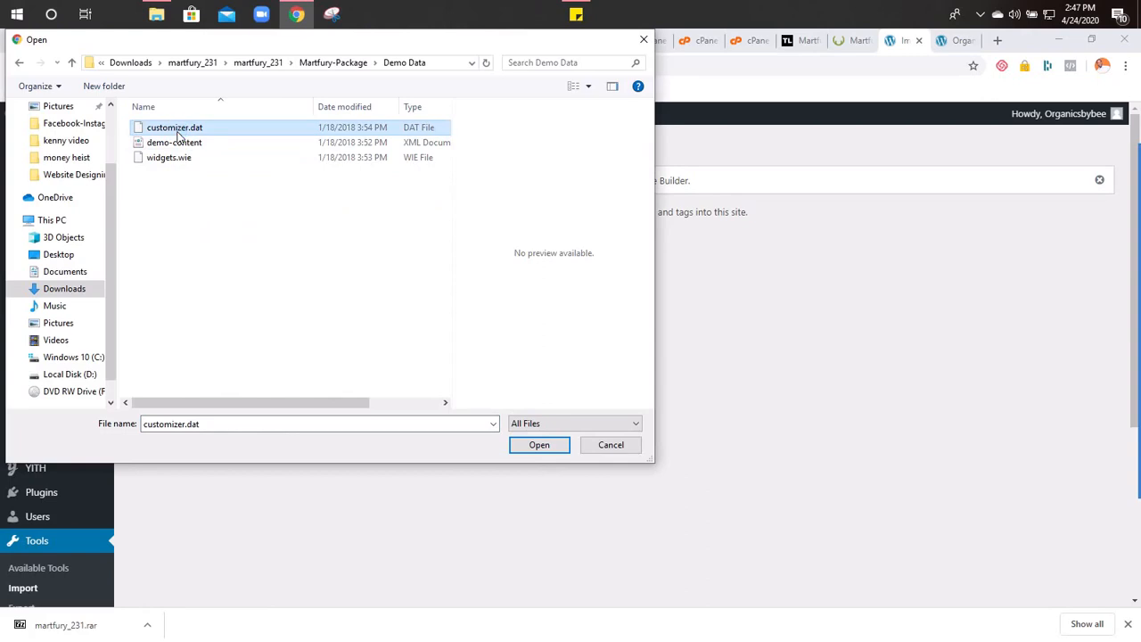
left_click(173, 176)
left_click(181, 132)
left_click(527, 440)
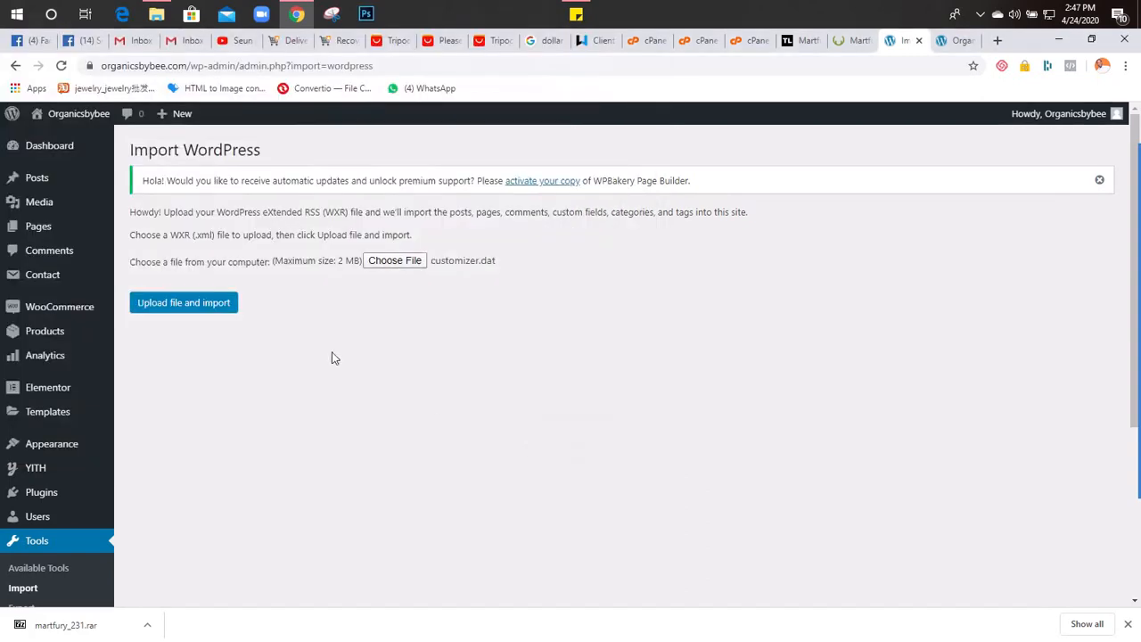
left_click(182, 305)
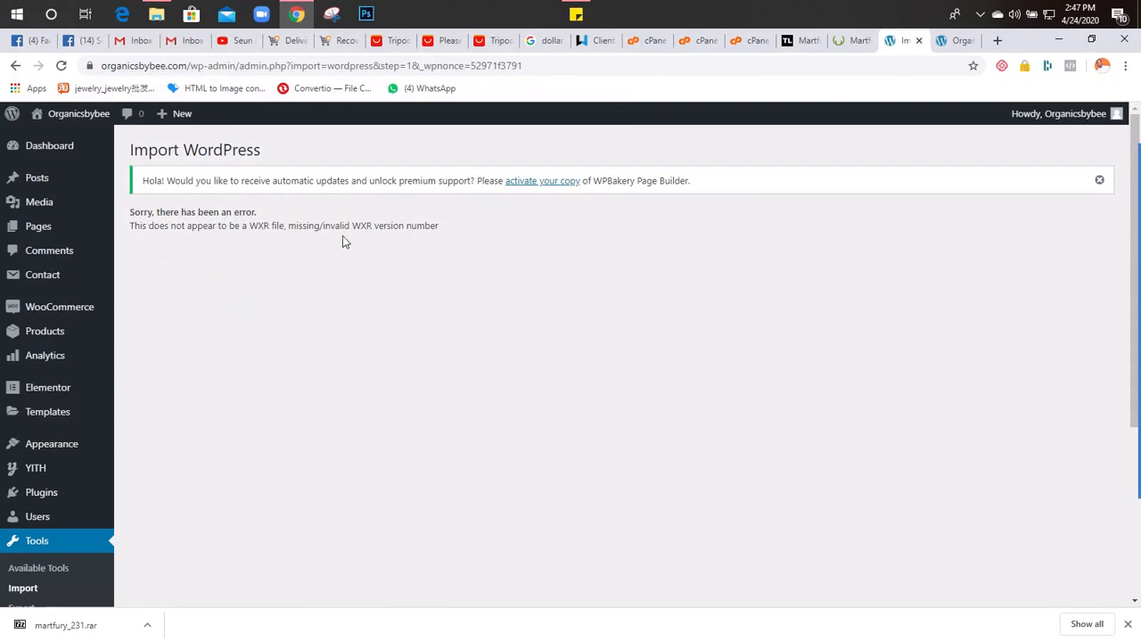
- Dismiss the WPBakery Page Builder activation notice
left_click(1100, 182)
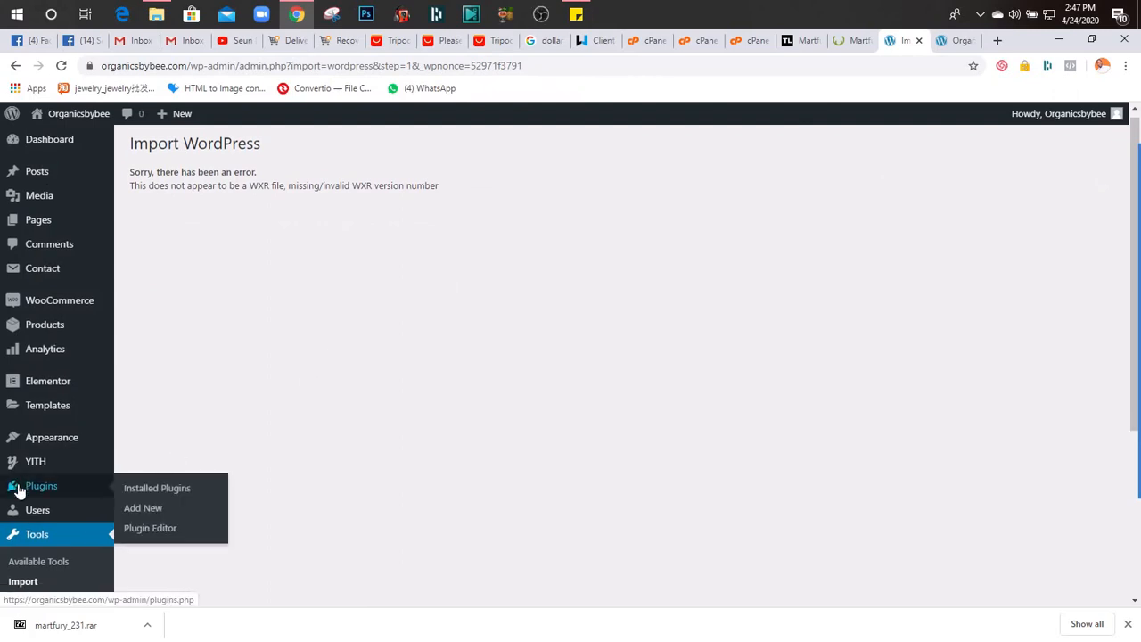
scroll(22, 486, "down", 1)
mouse_move(42, 354)
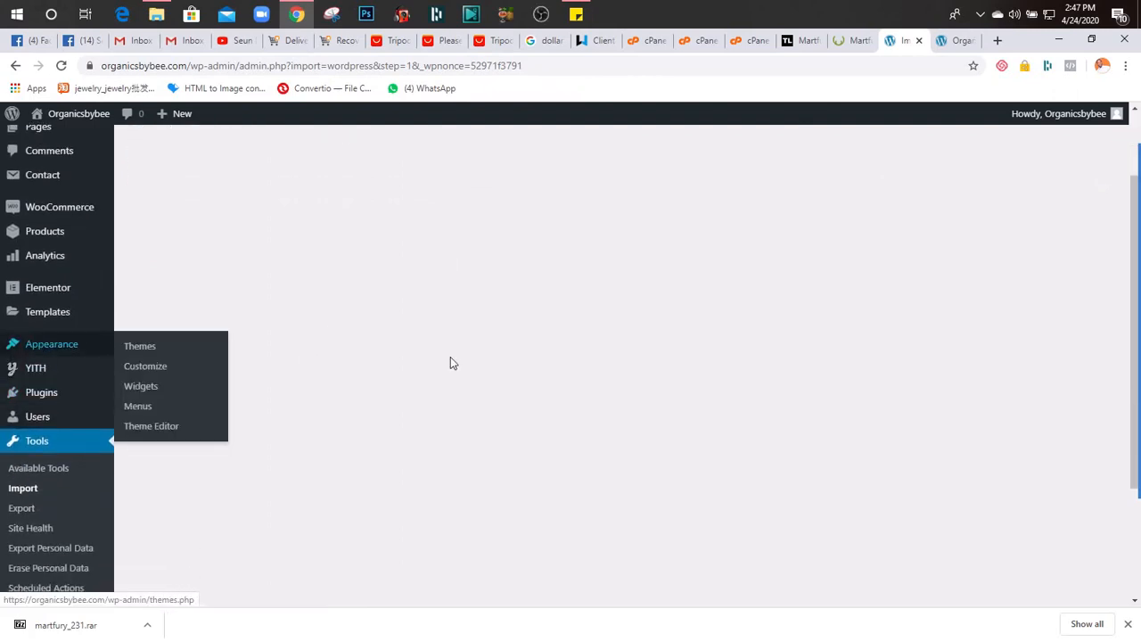
mouse_move(1129, 265)
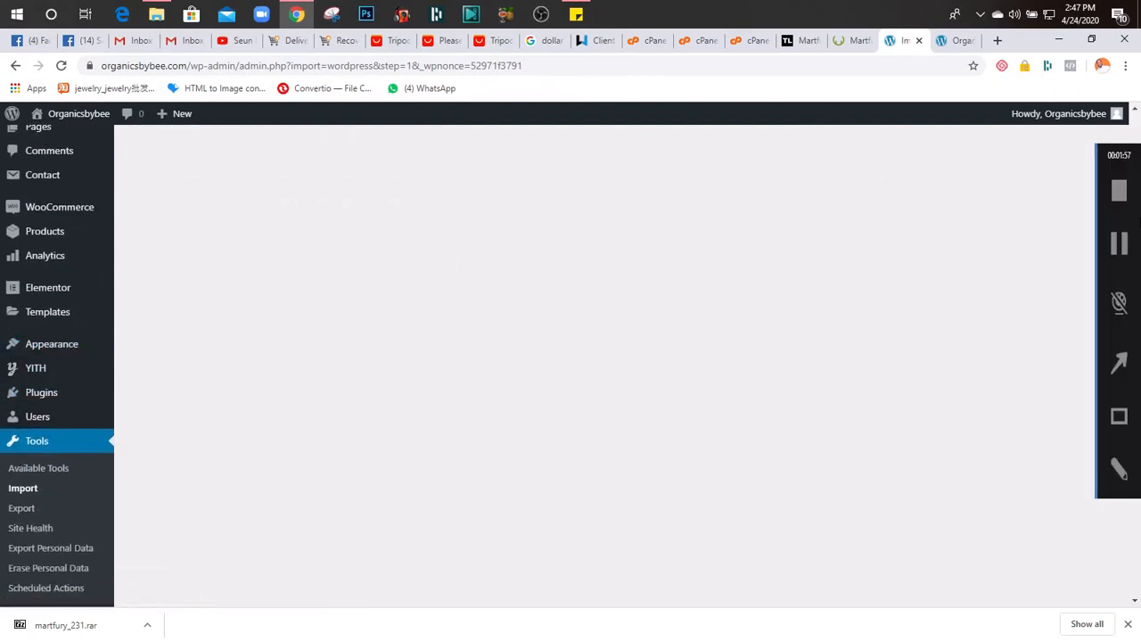
left_click(1113, 240)
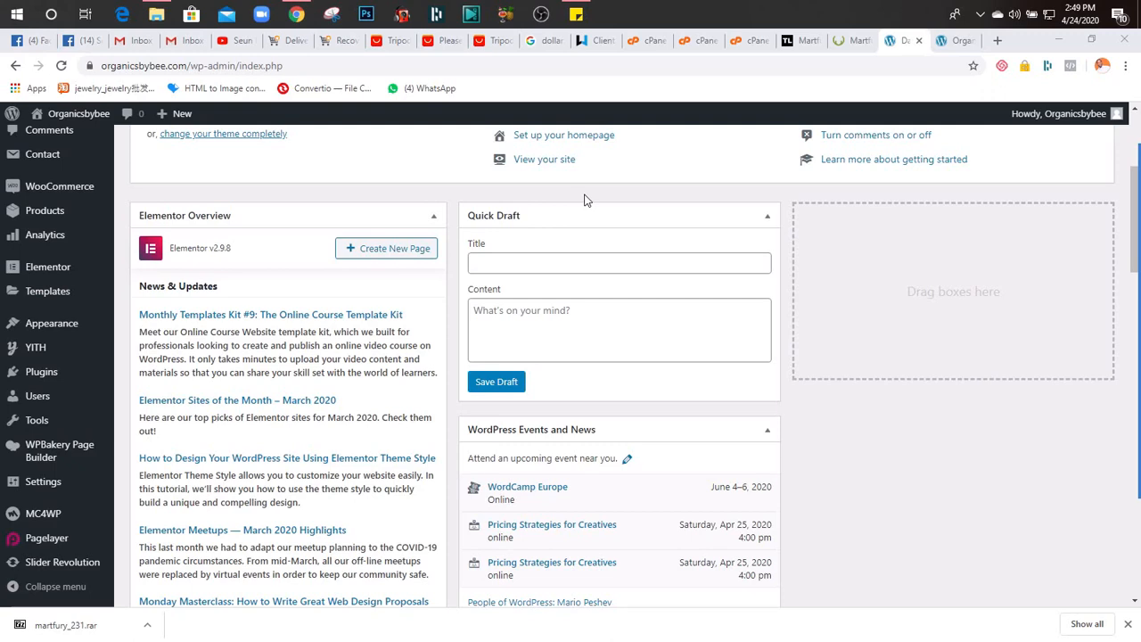
- Open the form for adding a new plugin from an uploaded zip file
mouse_move(31, 405)
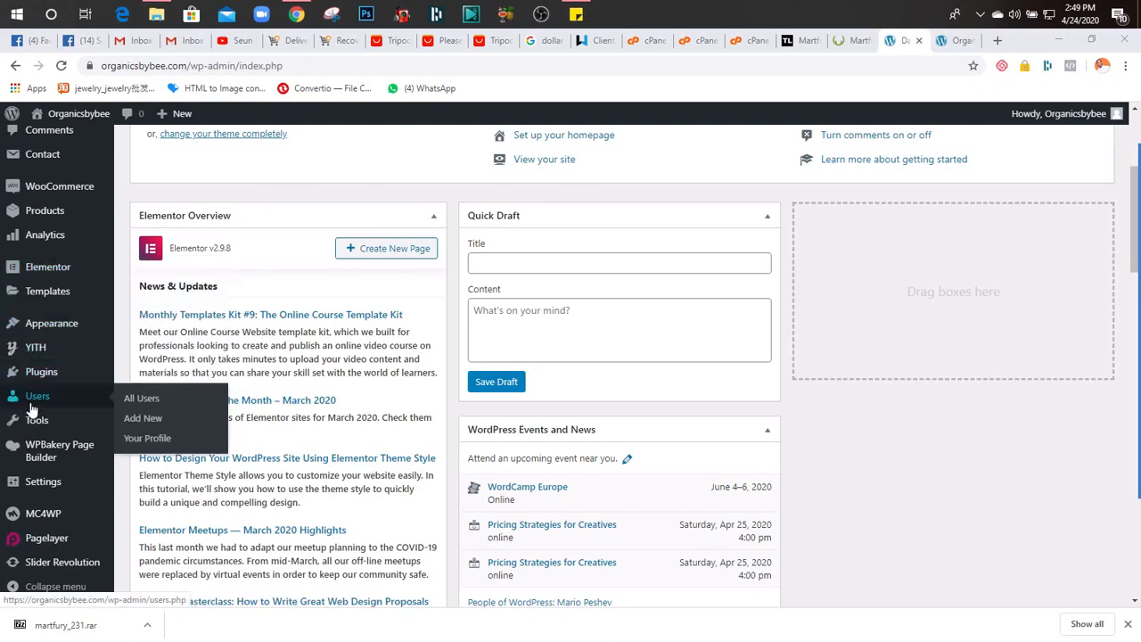
mouse_move(33, 374)
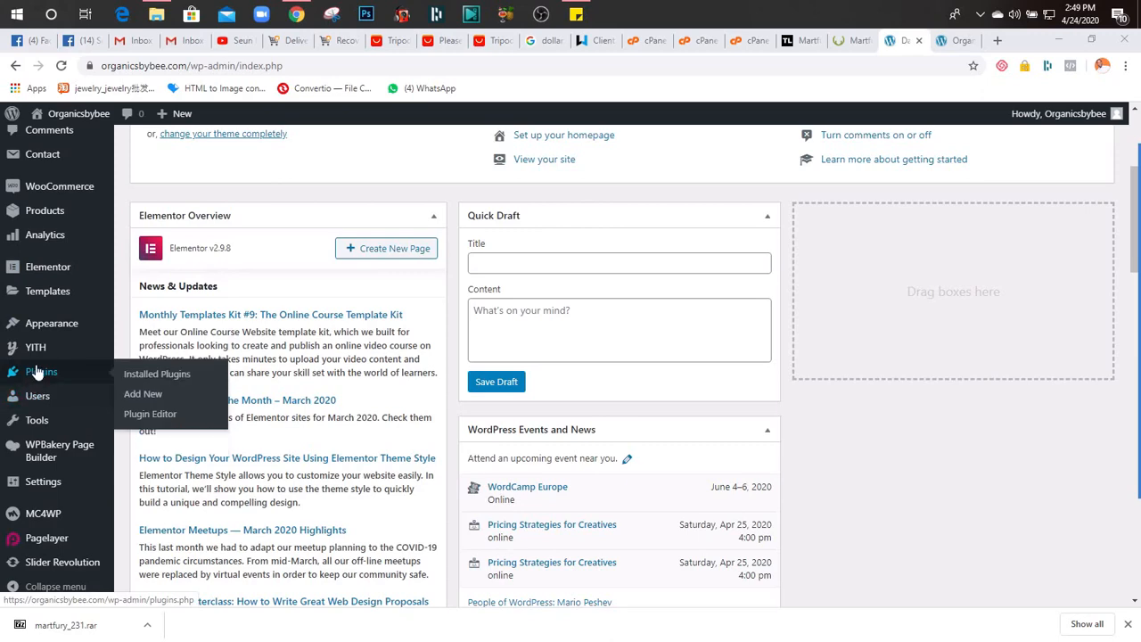
left_click(154, 398)
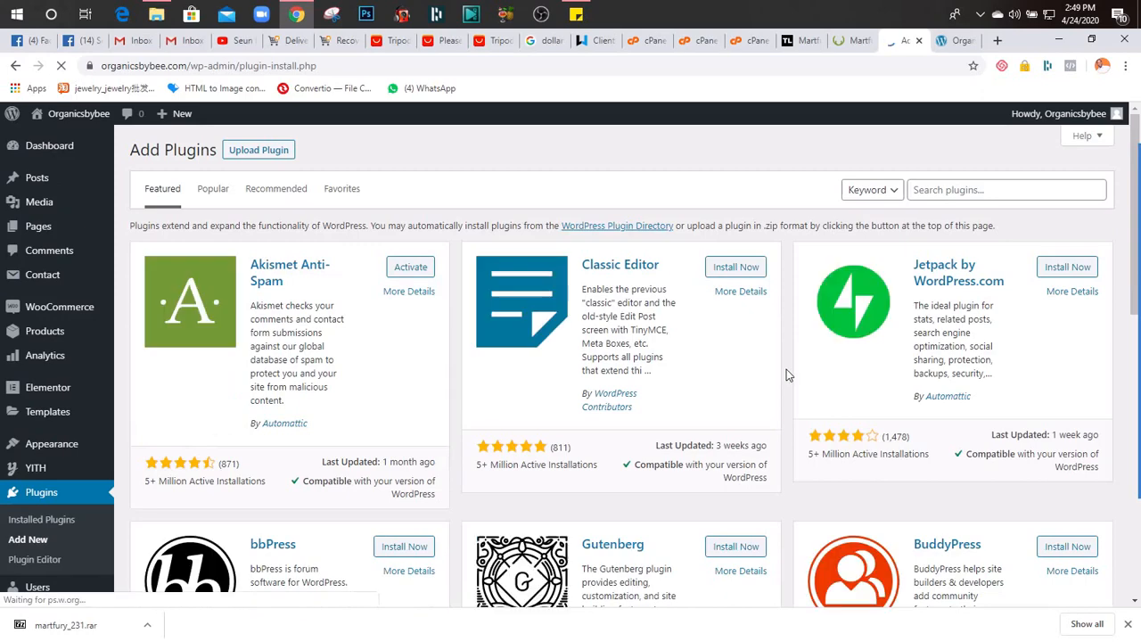
left_click(266, 150)
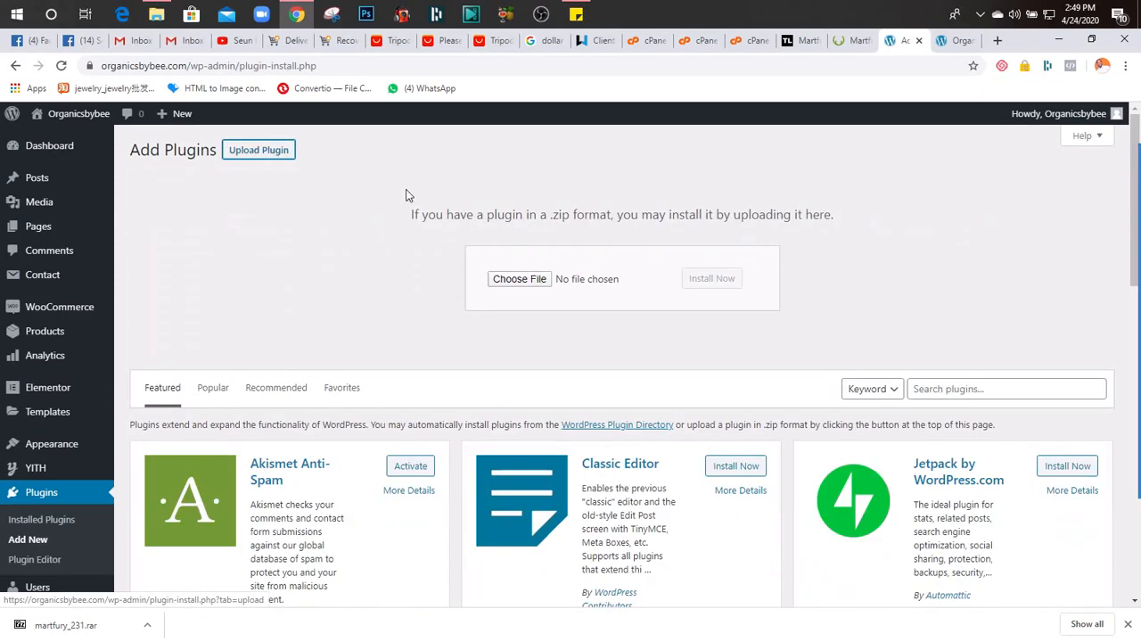
- Upload soo-demo-importer.zip from the Martfury-Package Plugins folder, then install and activate the plugin
left_click(518, 280)
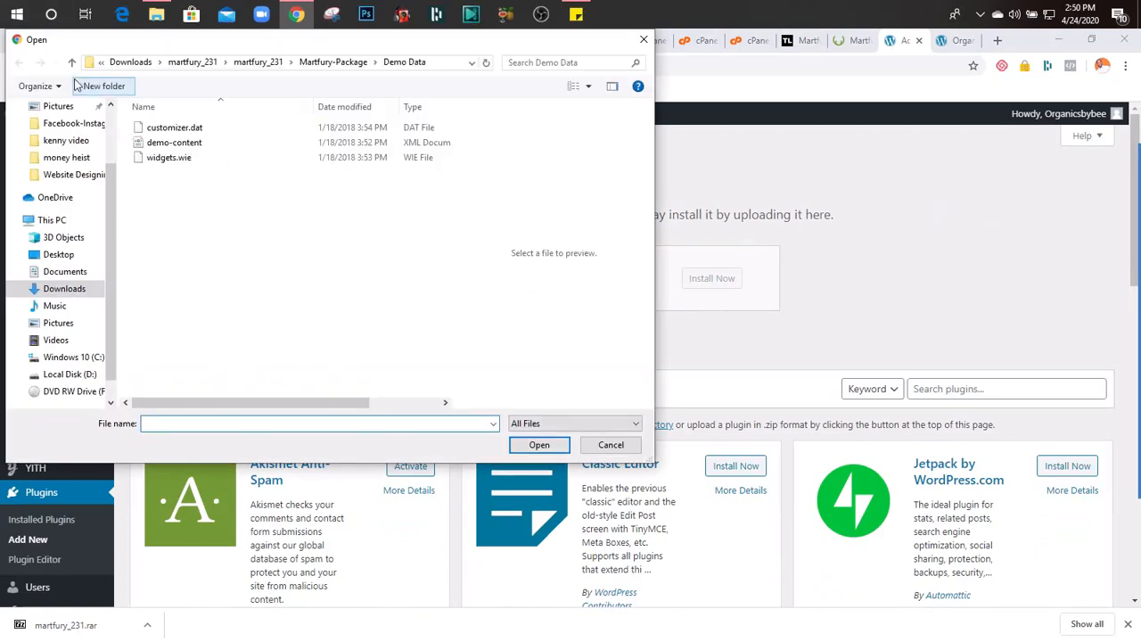
left_click(346, 64)
left_click(161, 174)
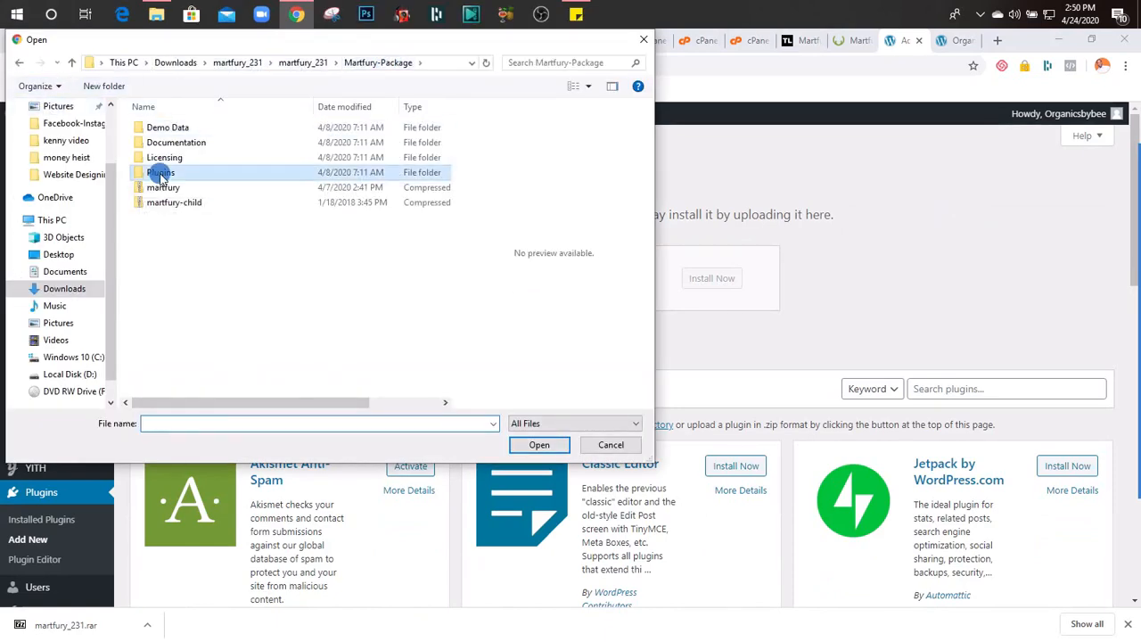
double_click(161, 175)
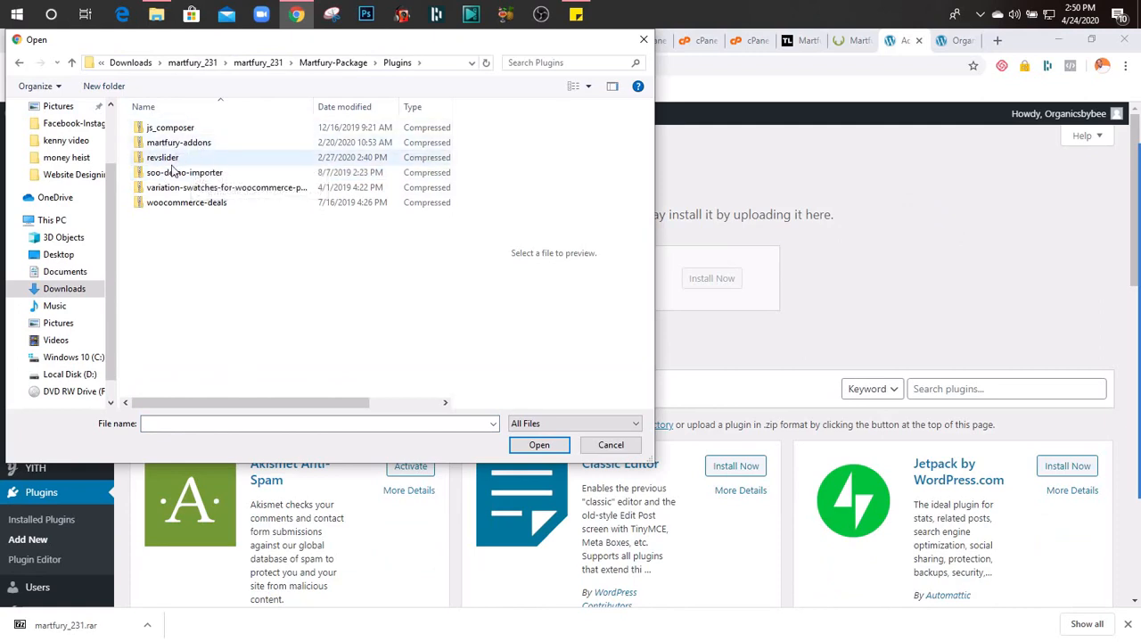
left_click(182, 172)
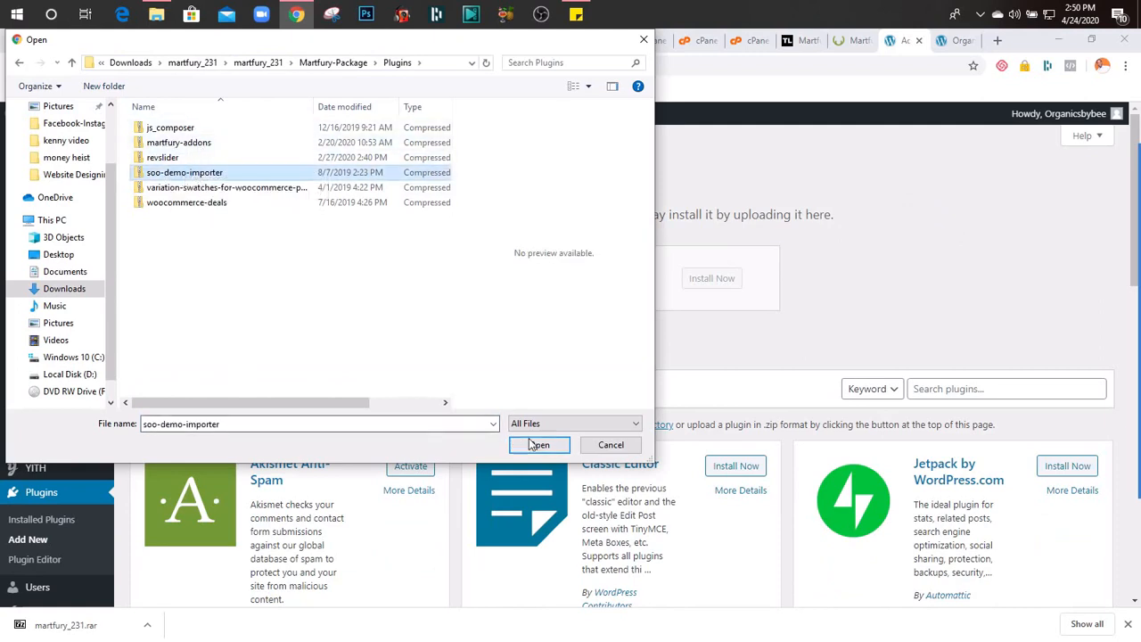
left_click(535, 446)
left_click(538, 445)
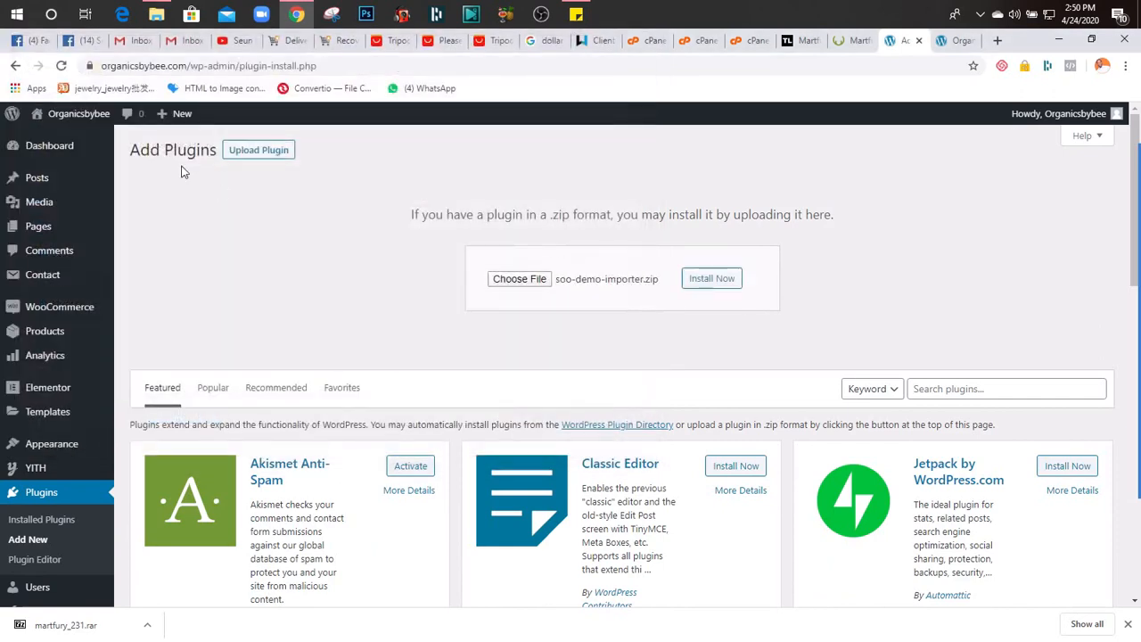
left_click(706, 281)
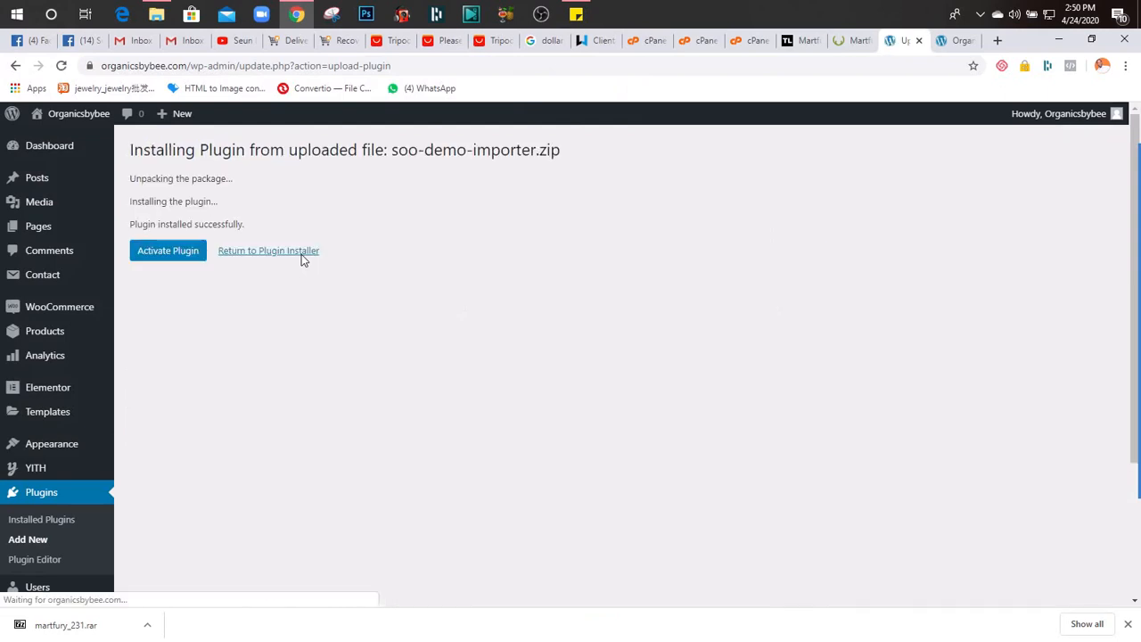
left_click(158, 251)
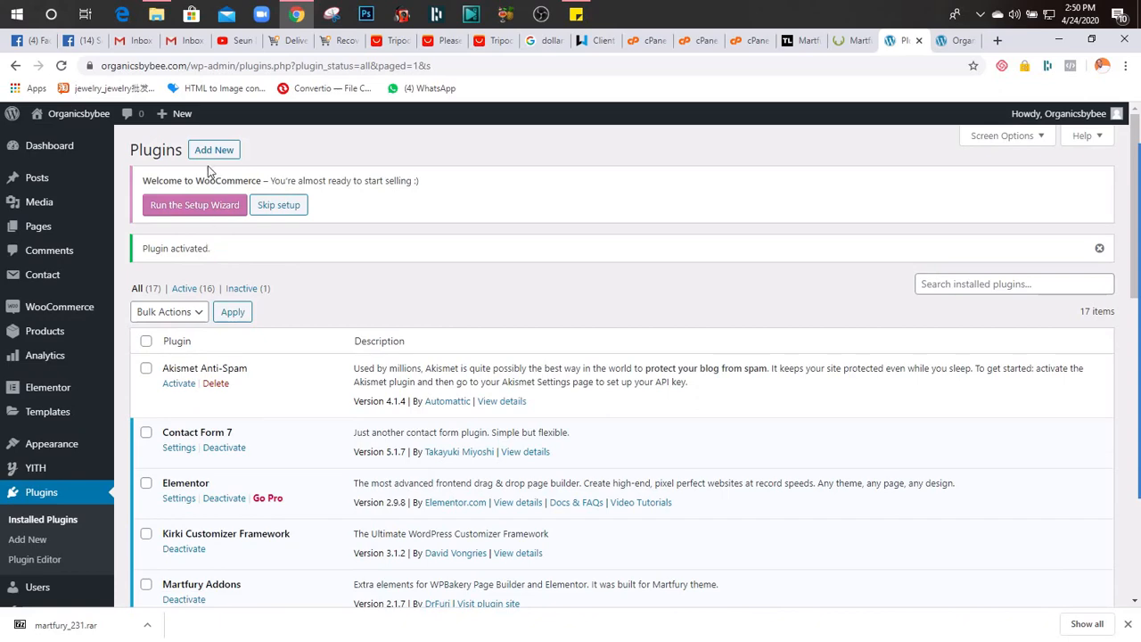
- Try to install the woocommerce-deals.zip plugin by uploading it from the Martfury-Package Plugins folder
left_click(211, 152)
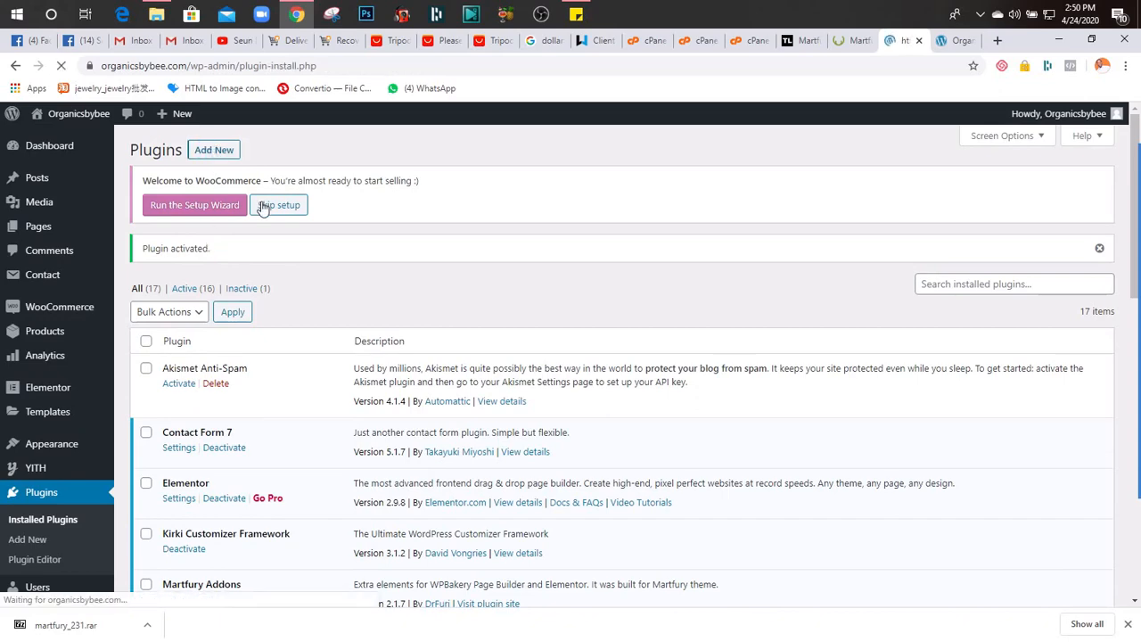
left_click(260, 152)
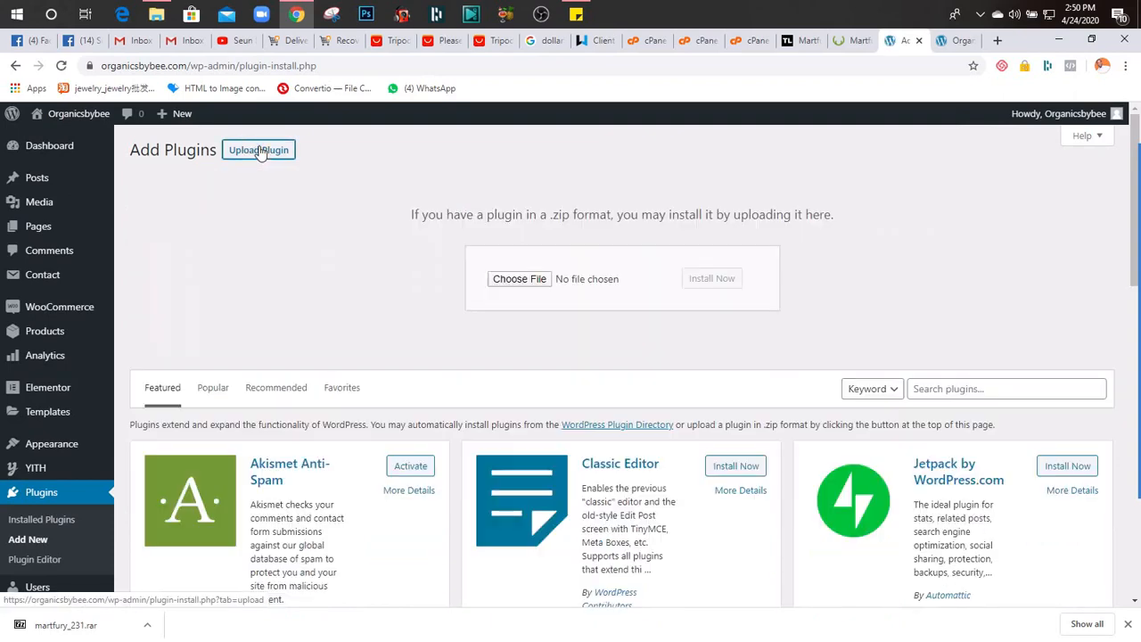
left_click(515, 279)
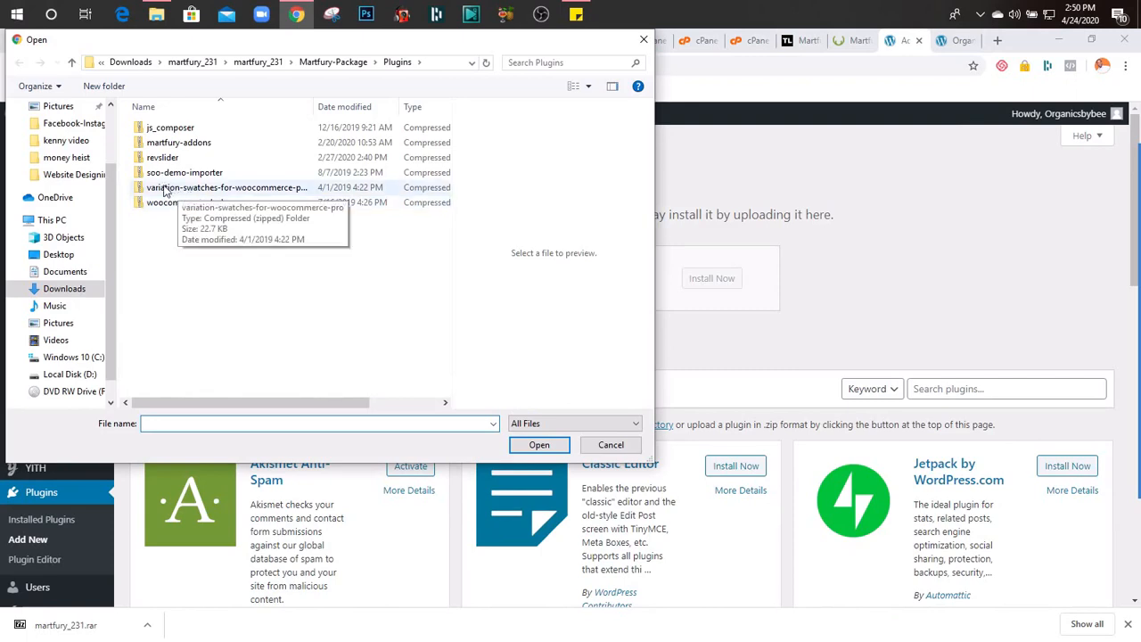
left_click(179, 204)
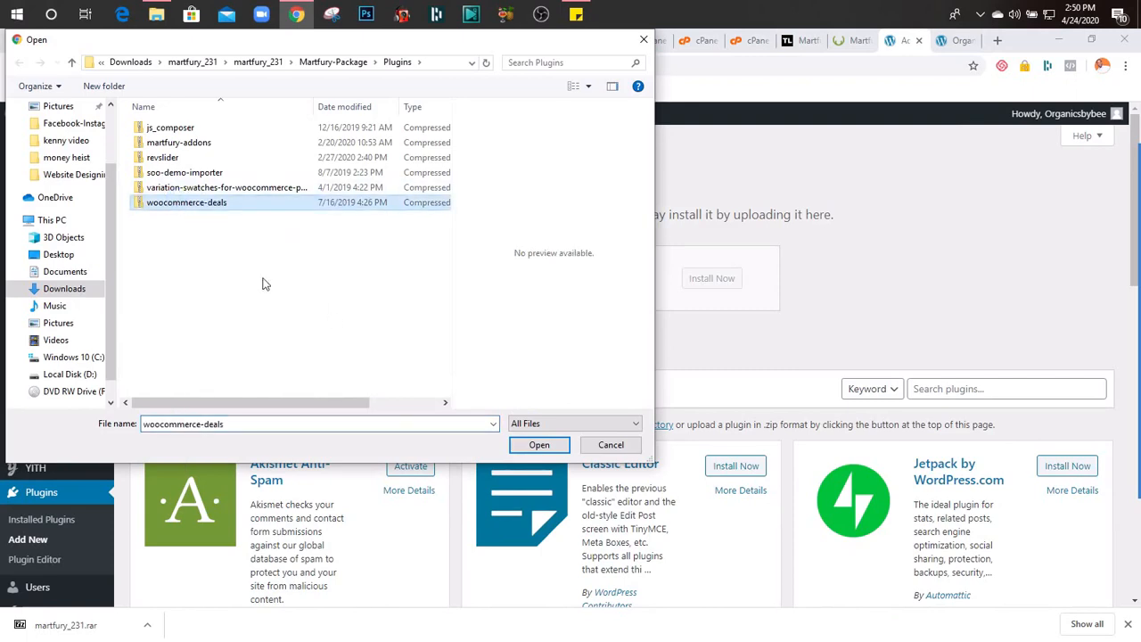
left_click(187, 207)
left_click(532, 443)
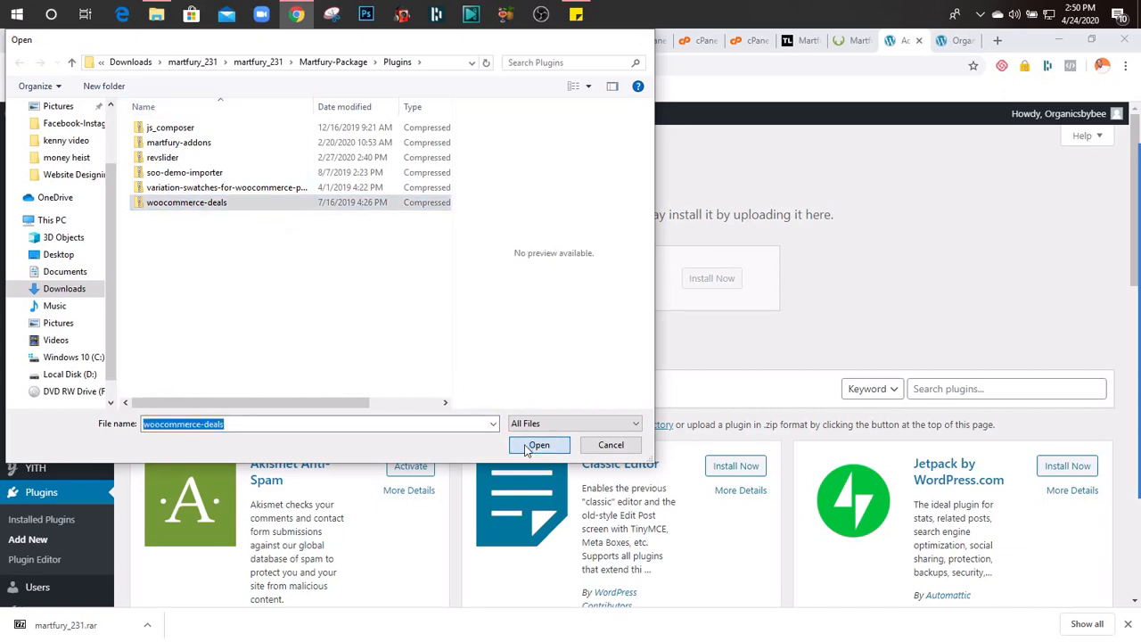
left_click(704, 280)
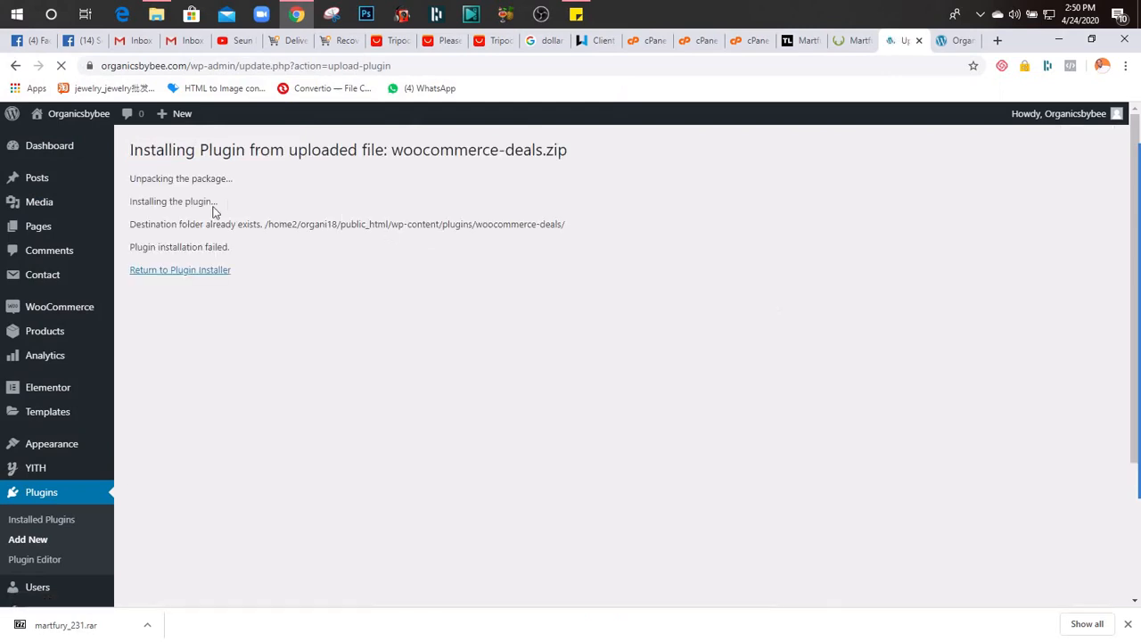
- Return to the plugin installer and try to install variation-swatches-for-woocommerce-pro.zip from the same Plugins folder
left_click(177, 271)
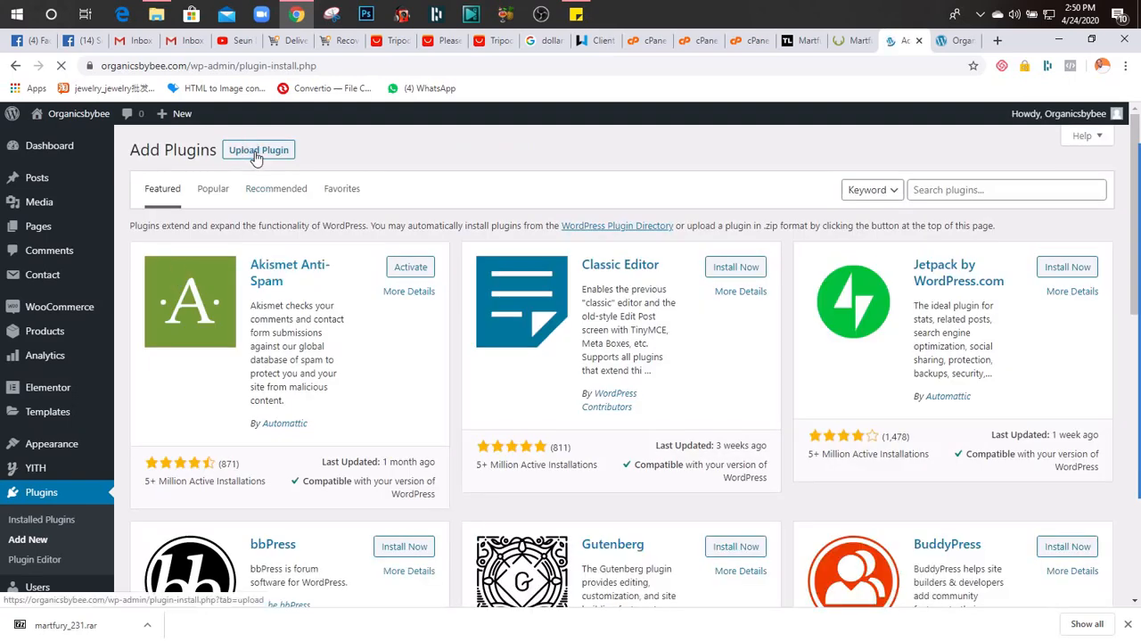
left_click(257, 152)
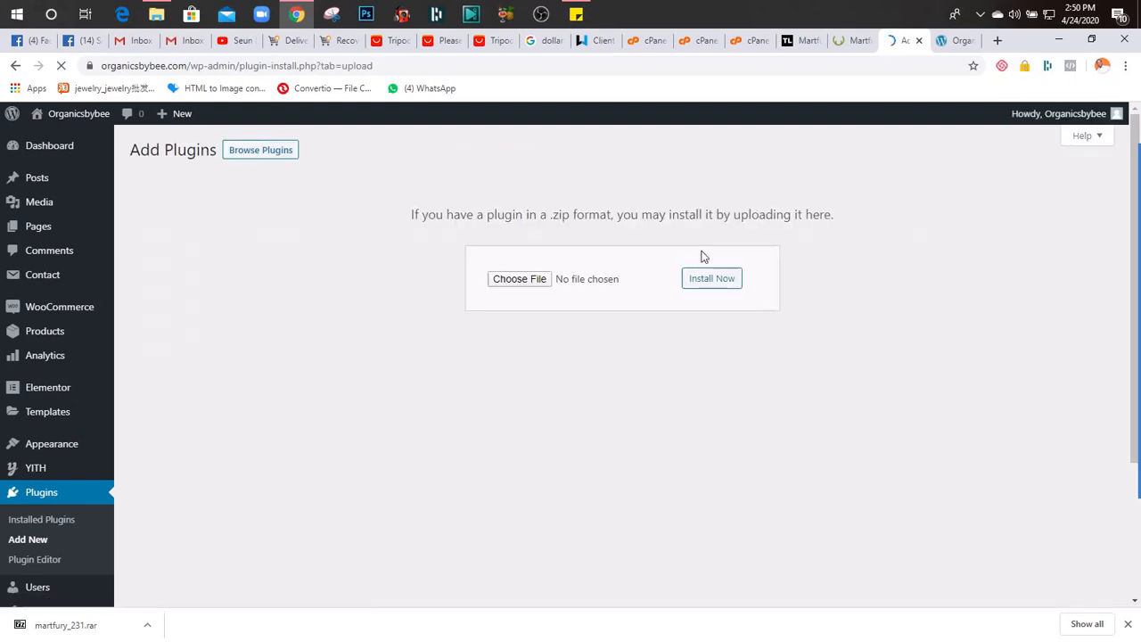
left_click(526, 282)
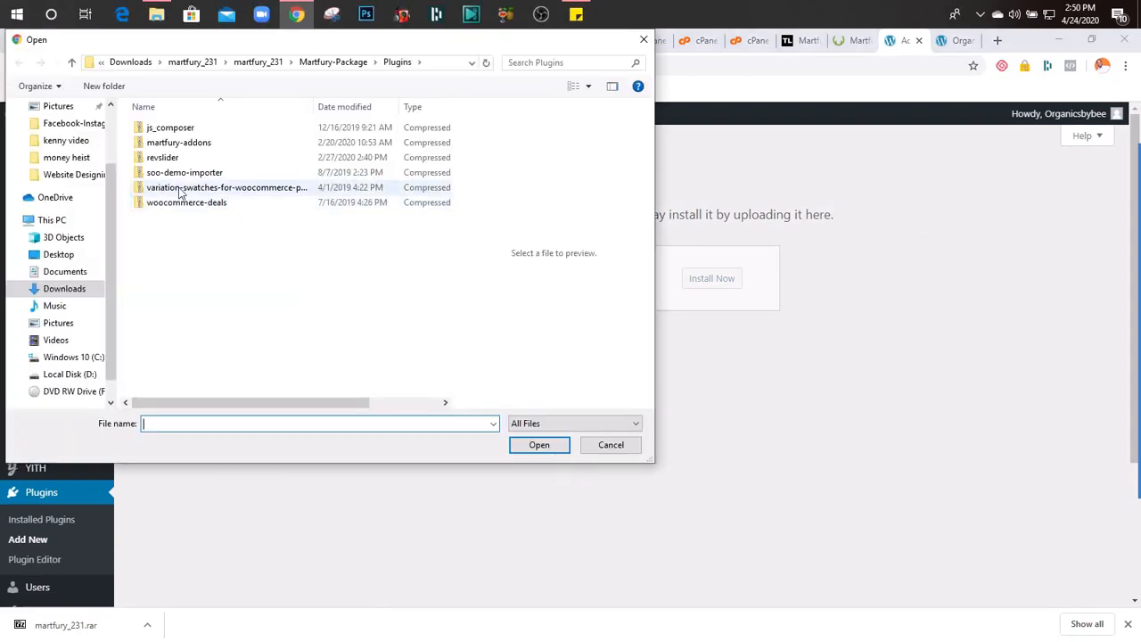
left_click(181, 191)
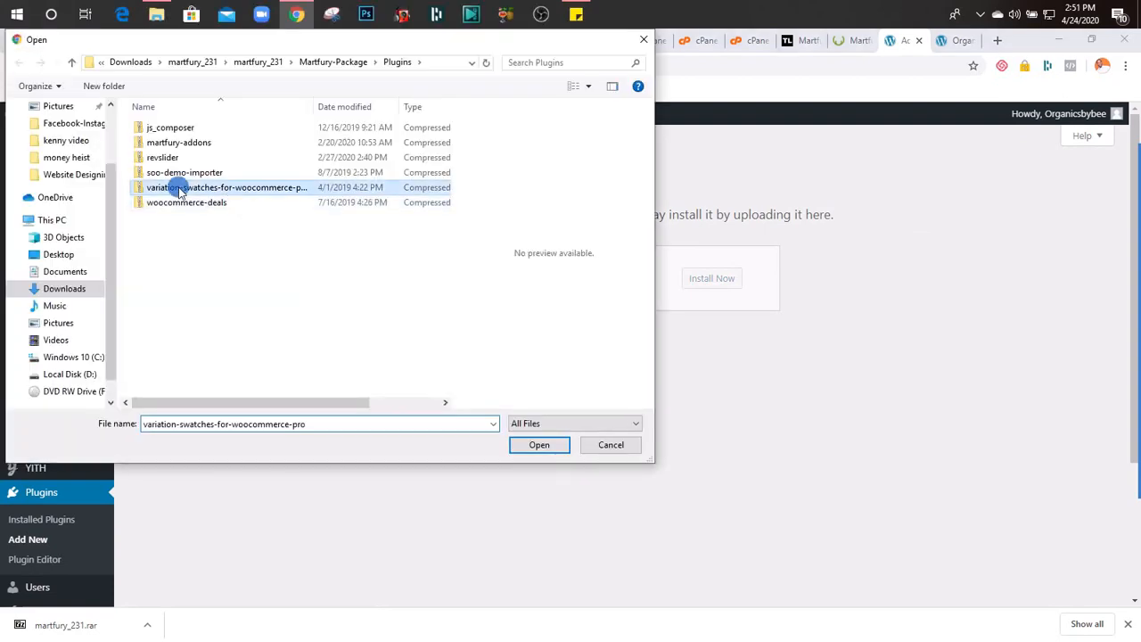
left_click(544, 445)
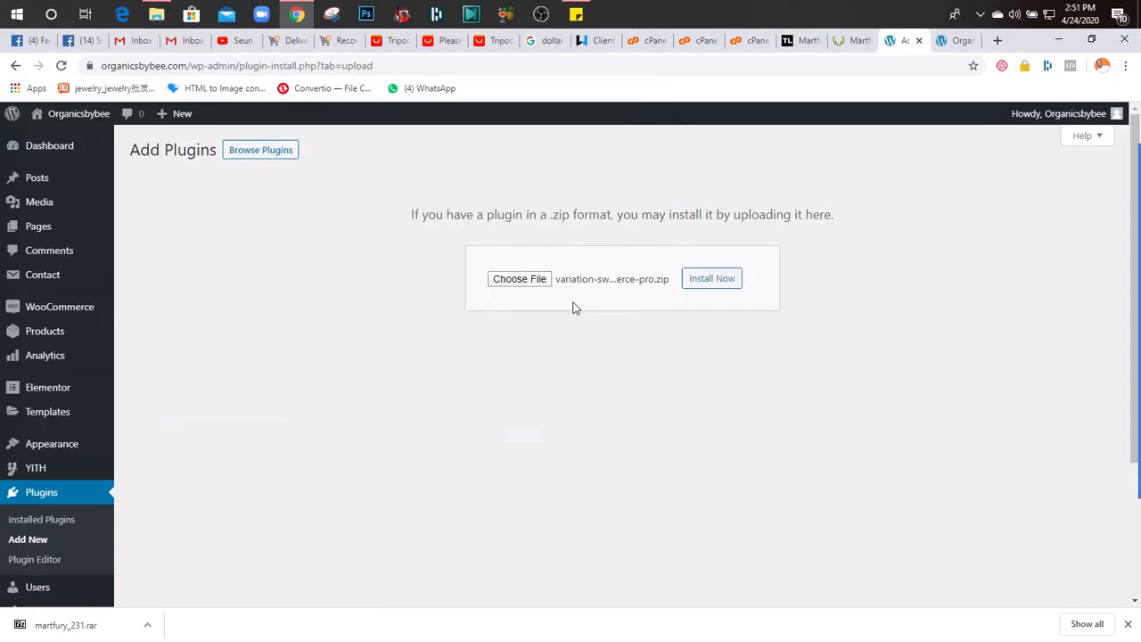
left_click(691, 280)
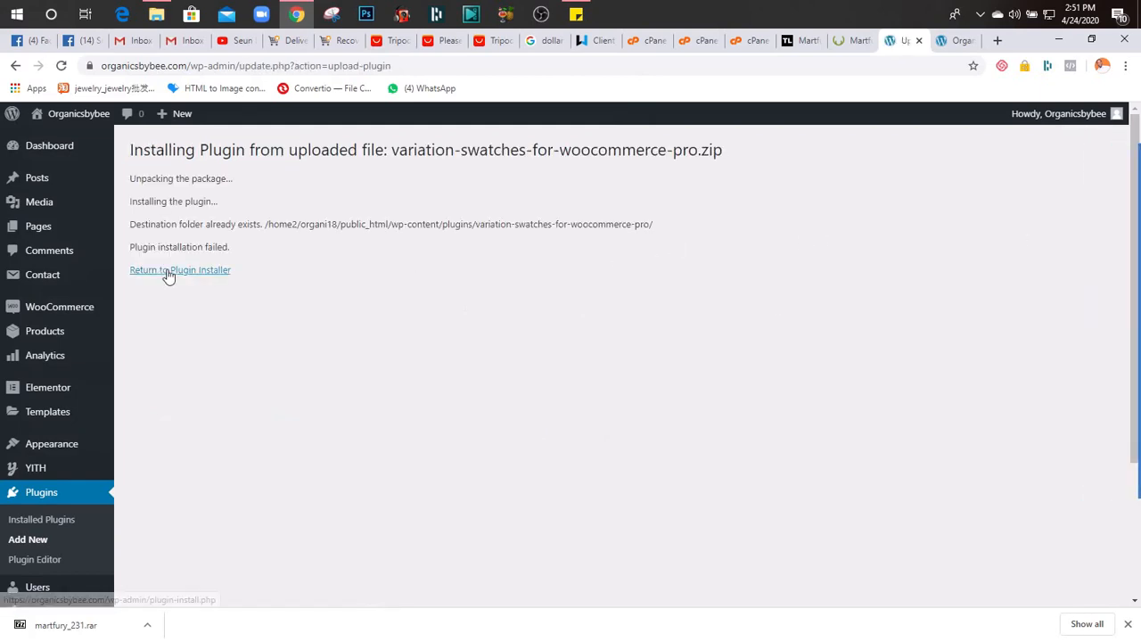
- Return to the plugin installer and try to install revslider.zip from the Martfury-Package Plugins folder
left_click(168, 272)
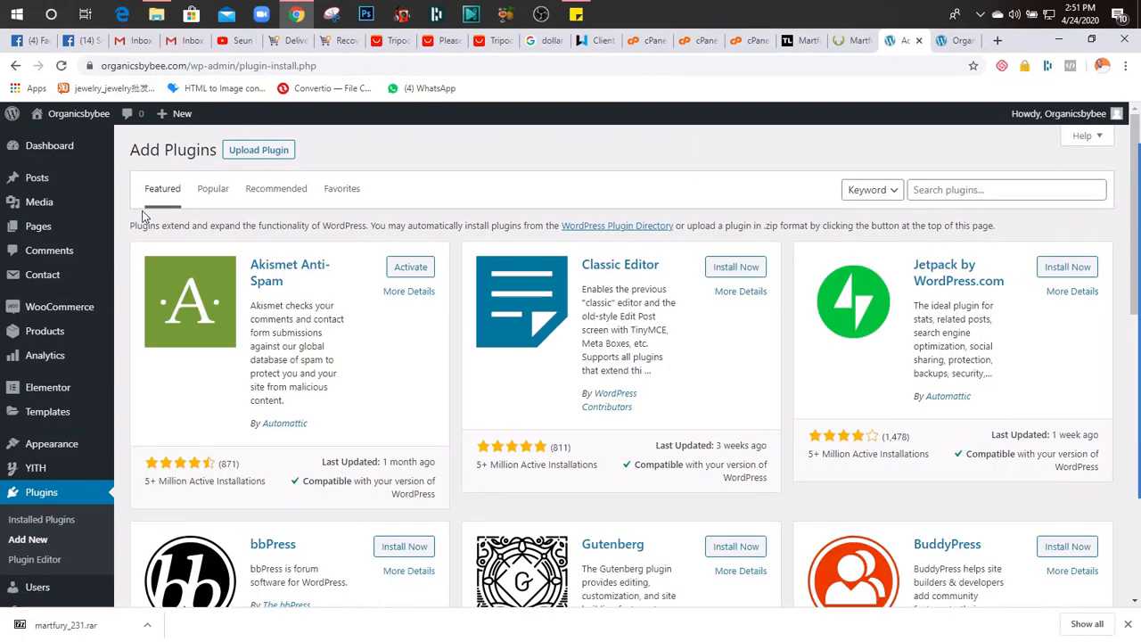
left_click(253, 153)
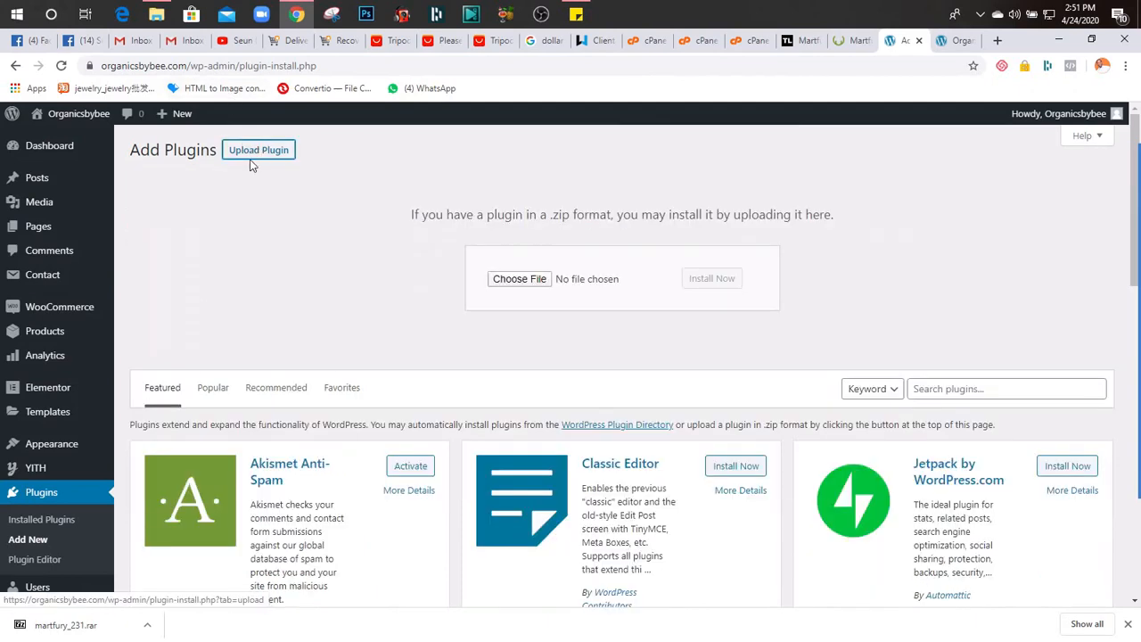
left_click(502, 280)
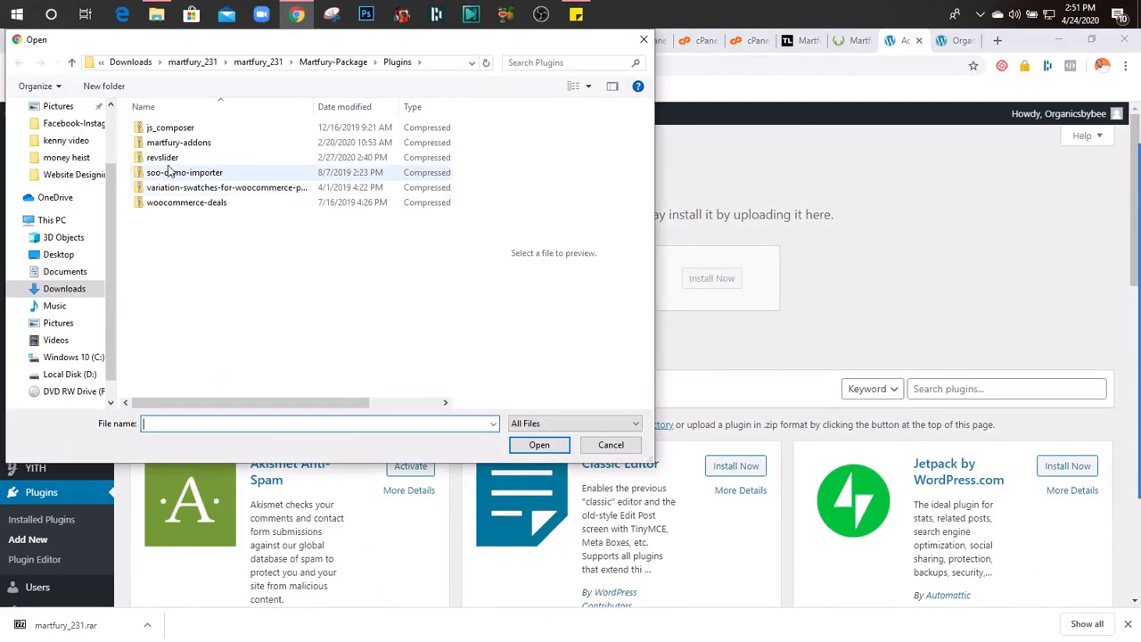
left_click(160, 157)
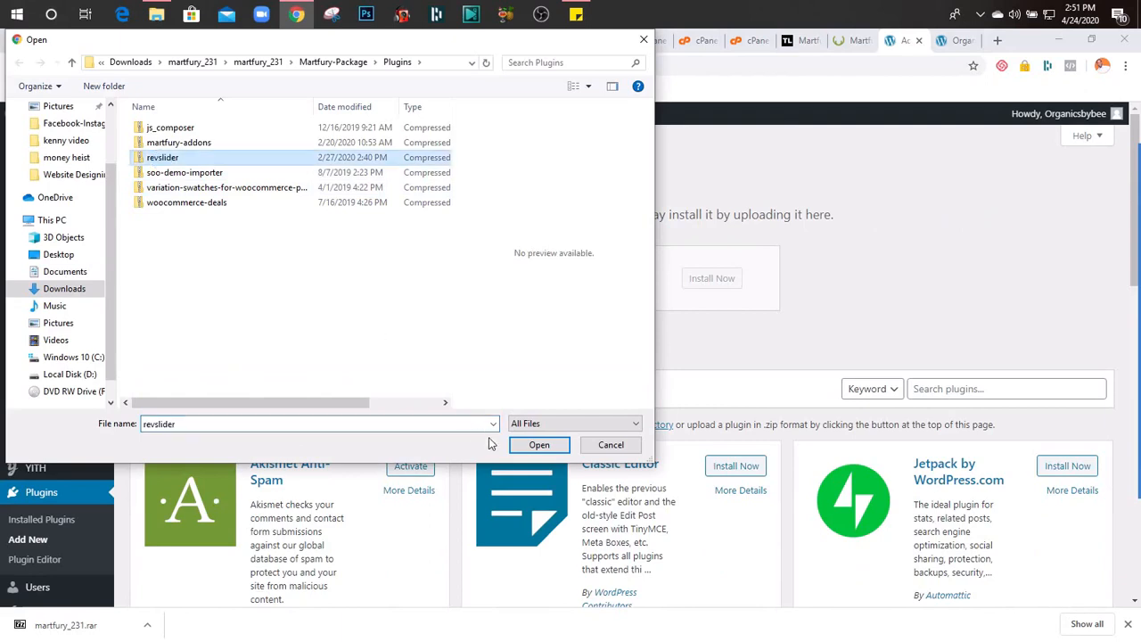
left_click(538, 442)
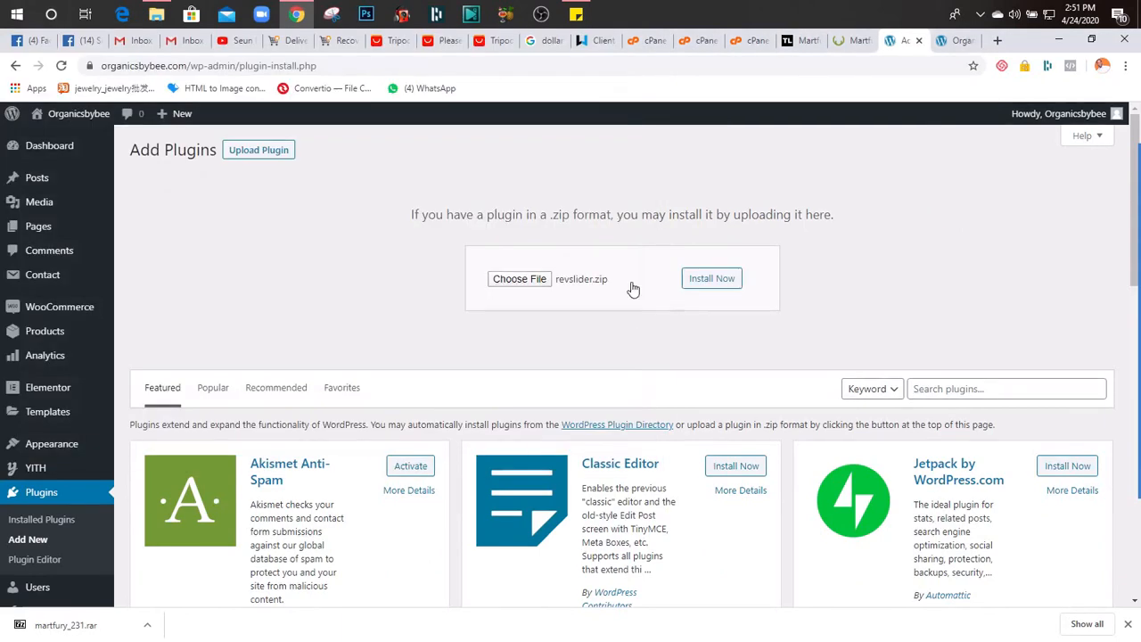
left_click(711, 280)
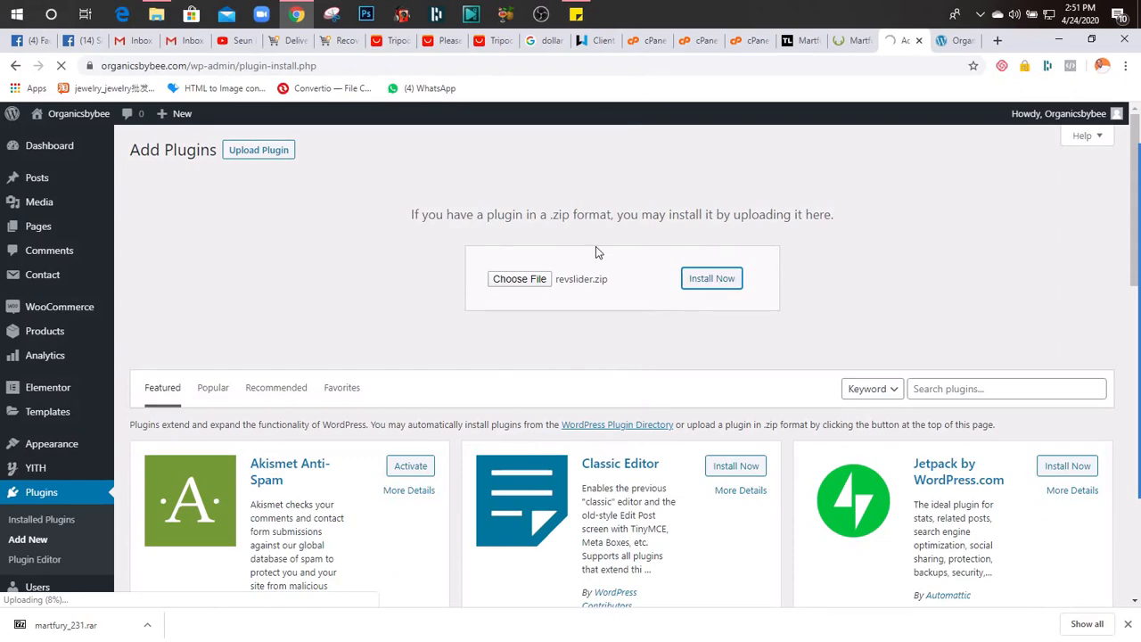
left_click(1114, 252)
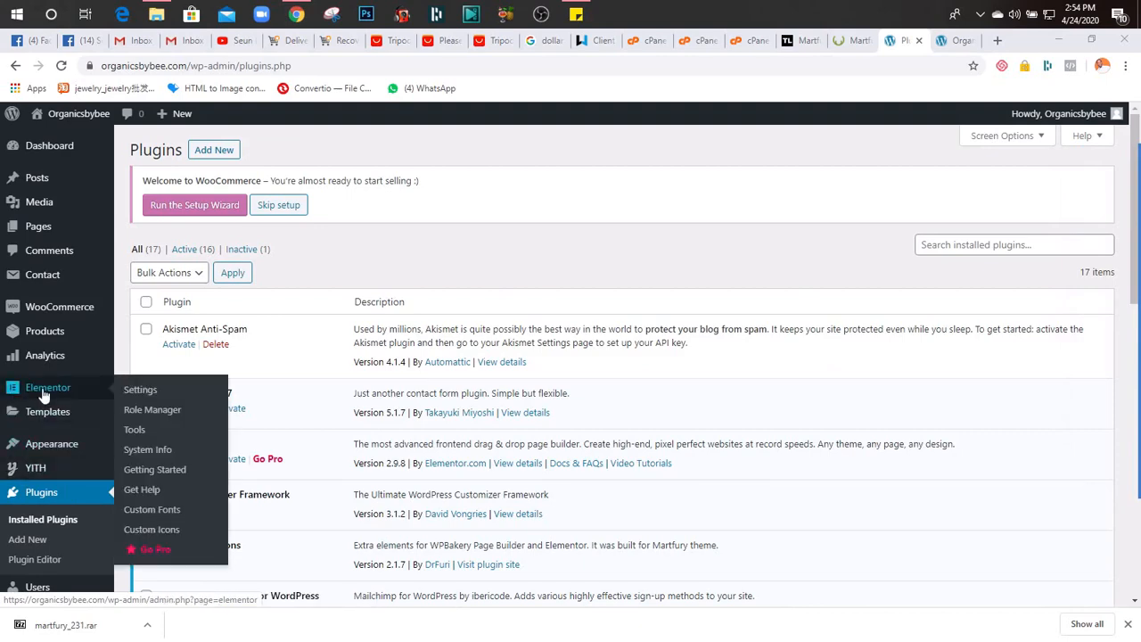
- Open the theme's demo data import page and import the WPBakery - Organic demo
scroll(42, 393, "down", 2)
mouse_move(52, 308)
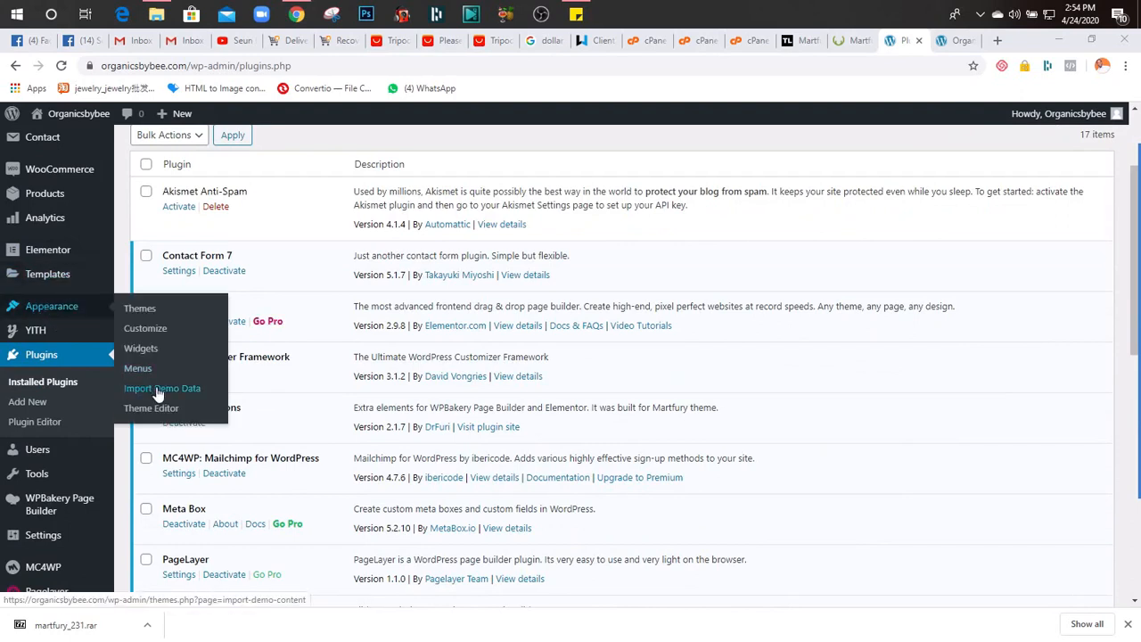
left_click(157, 389)
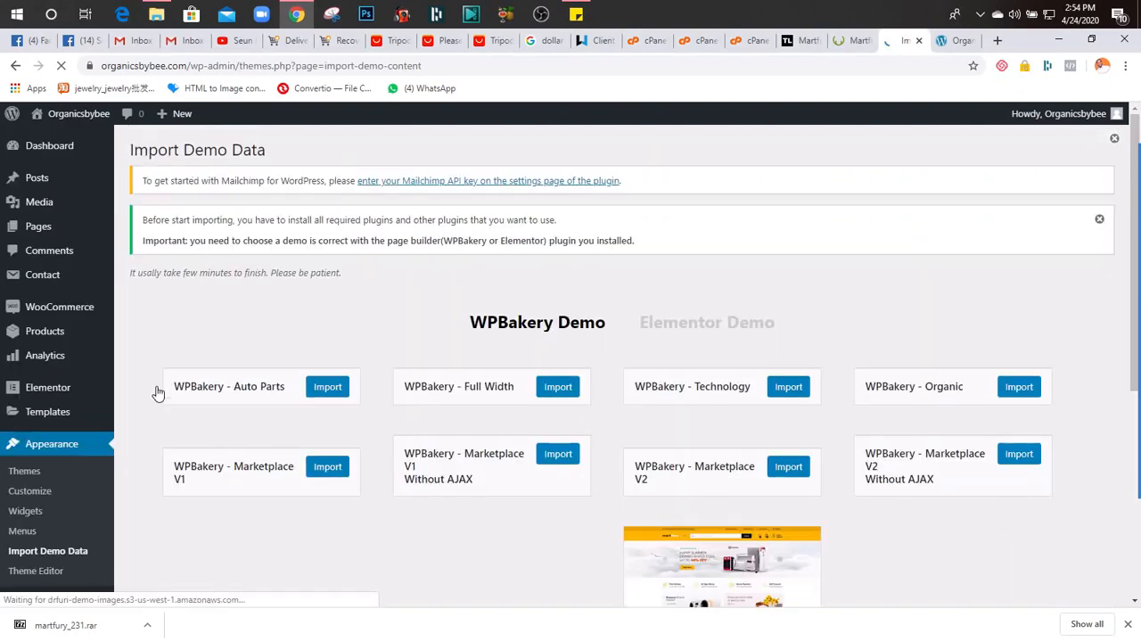
scroll(697, 285, "down", 2)
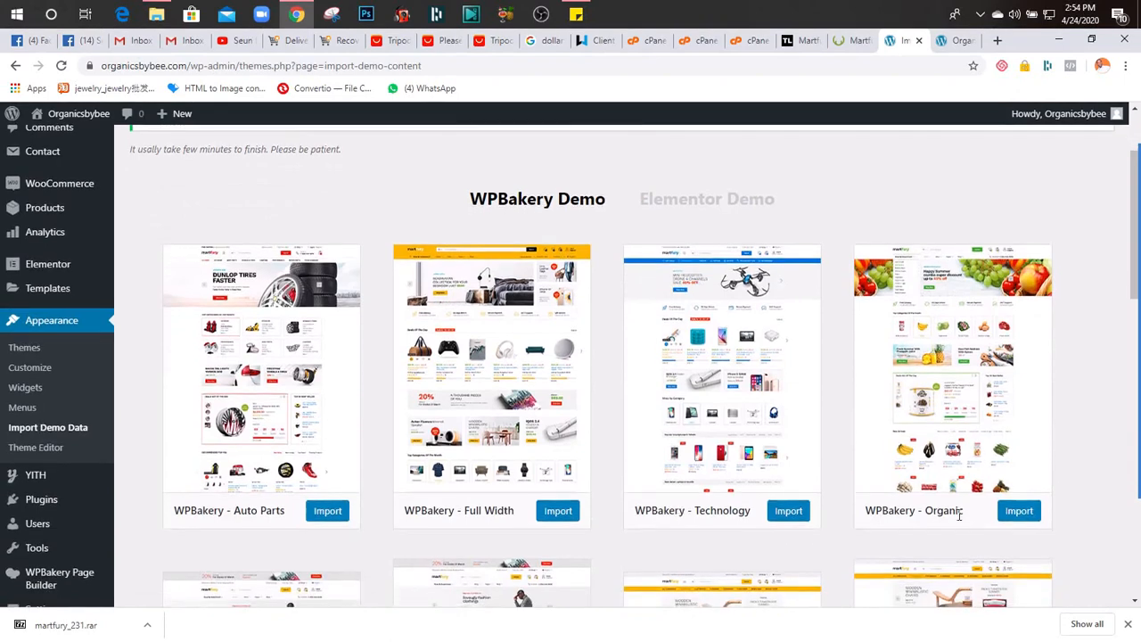
left_click(1021, 514)
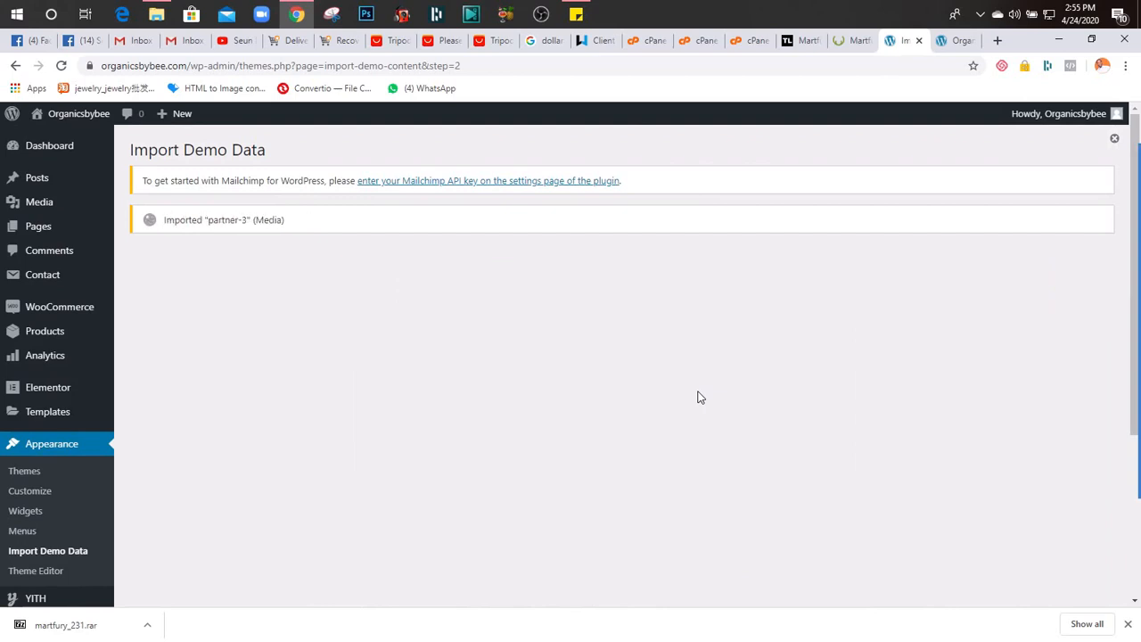
- View the Martfury organic demo site for reference, then return to the import page and wait for the import to finish
left_click(847, 40)
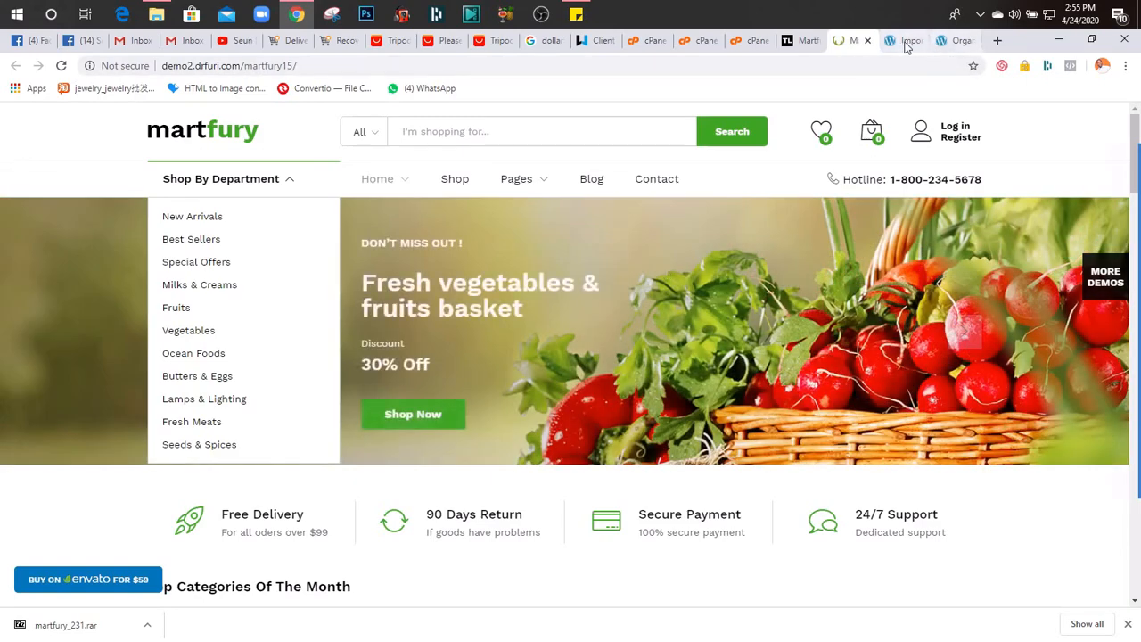
left_click(900, 40)
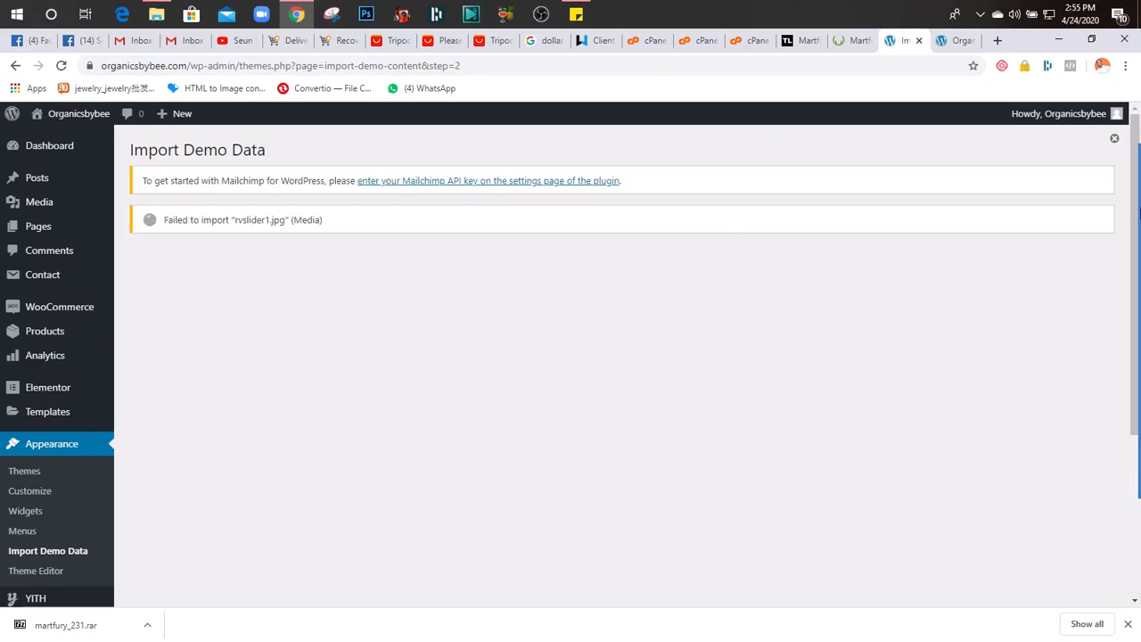
mouse_move(1122, 246)
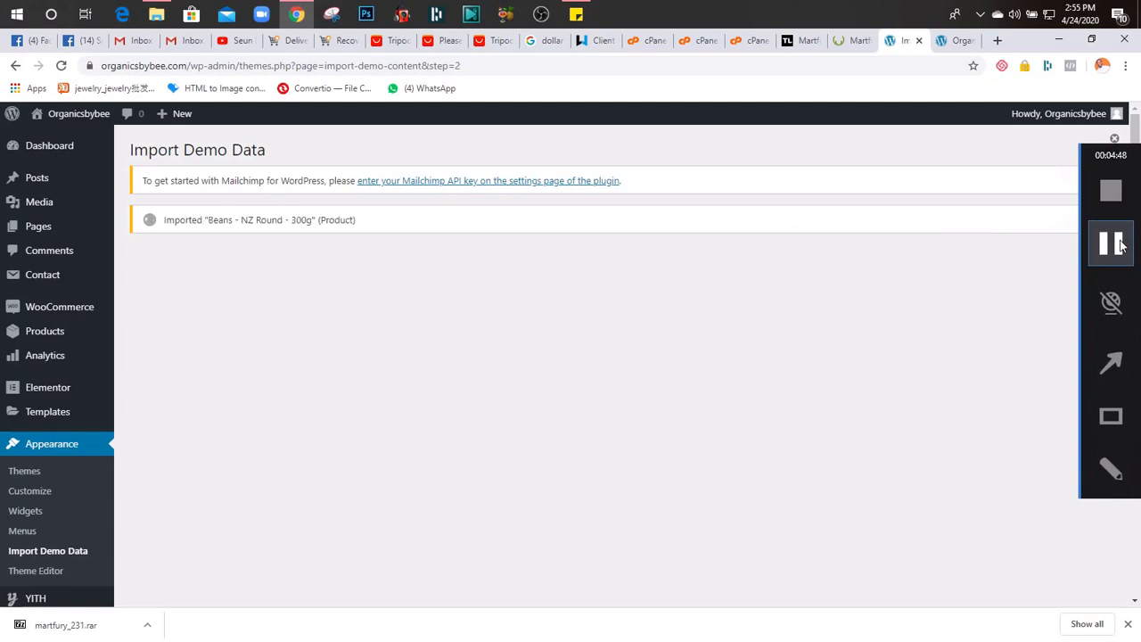
left_click(1122, 246)
left_click(1111, 246)
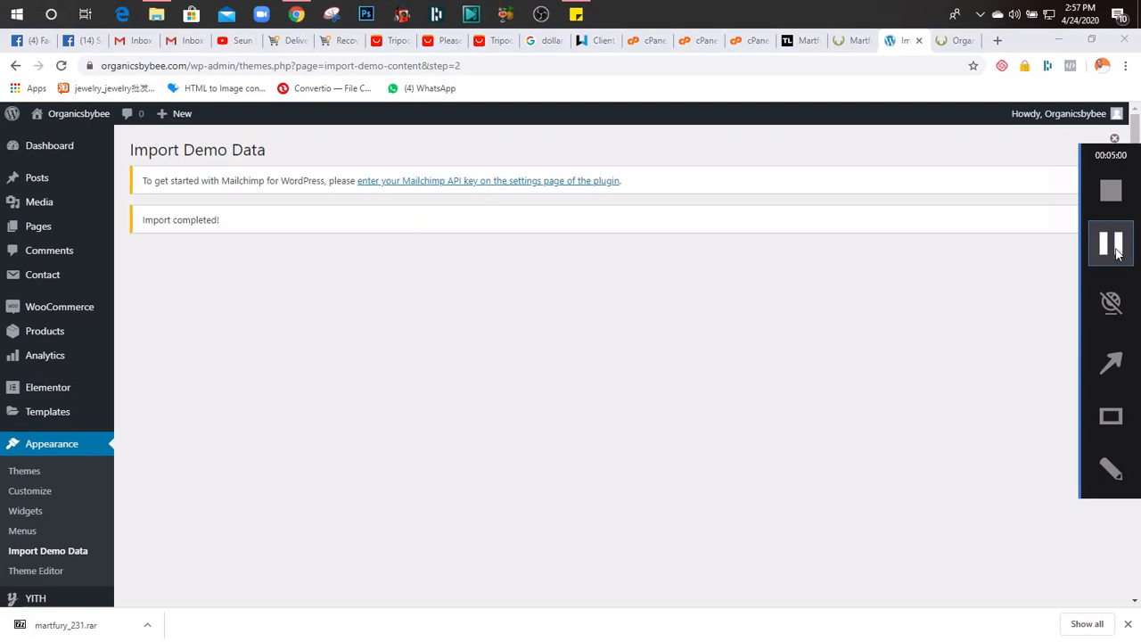
- Reload the Organicsbybee front page, compare it with the Martfury demo site, and review the imported homepage down to its footer
left_click(945, 39)
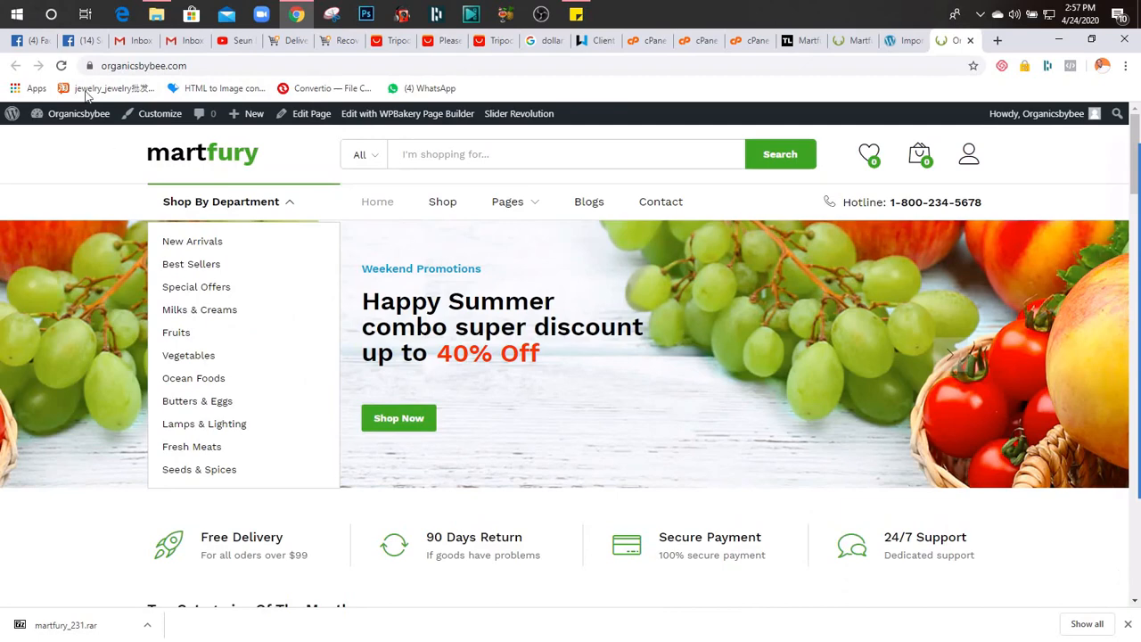
left_click(59, 65)
left_click(844, 47)
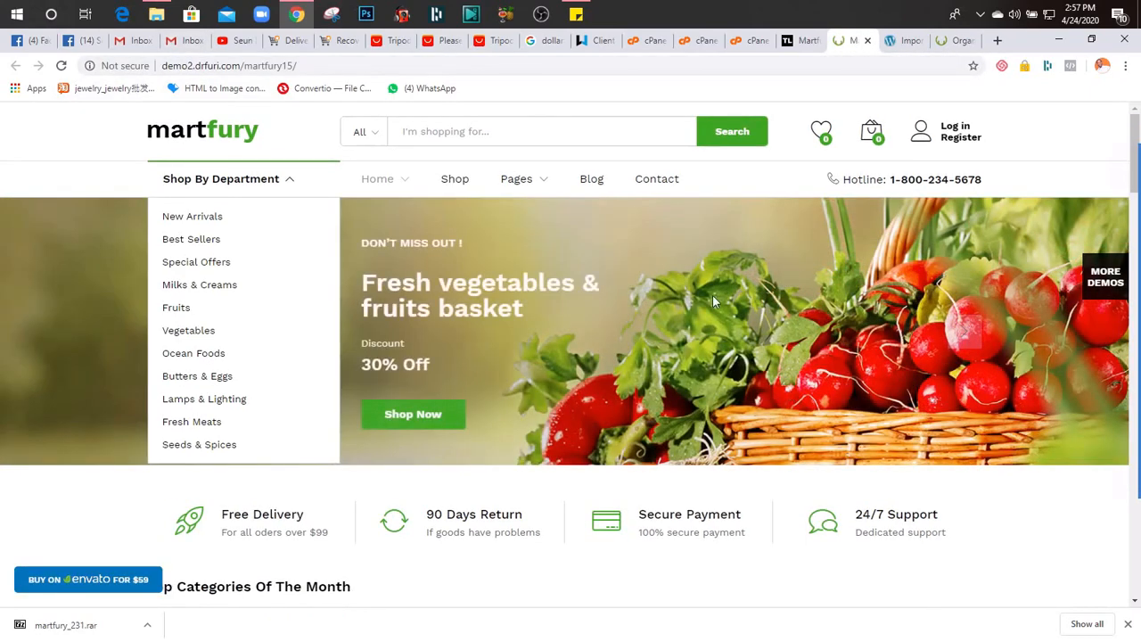
left_click(947, 41)
scroll(629, 346, "down", 5)
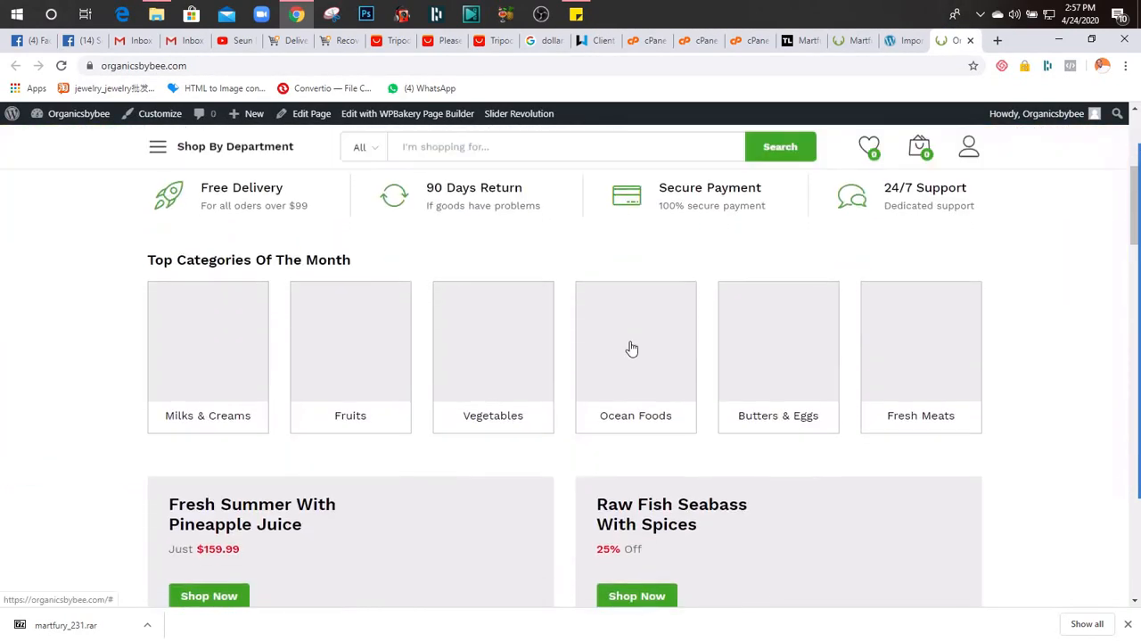
scroll(630, 346, "down", 5)
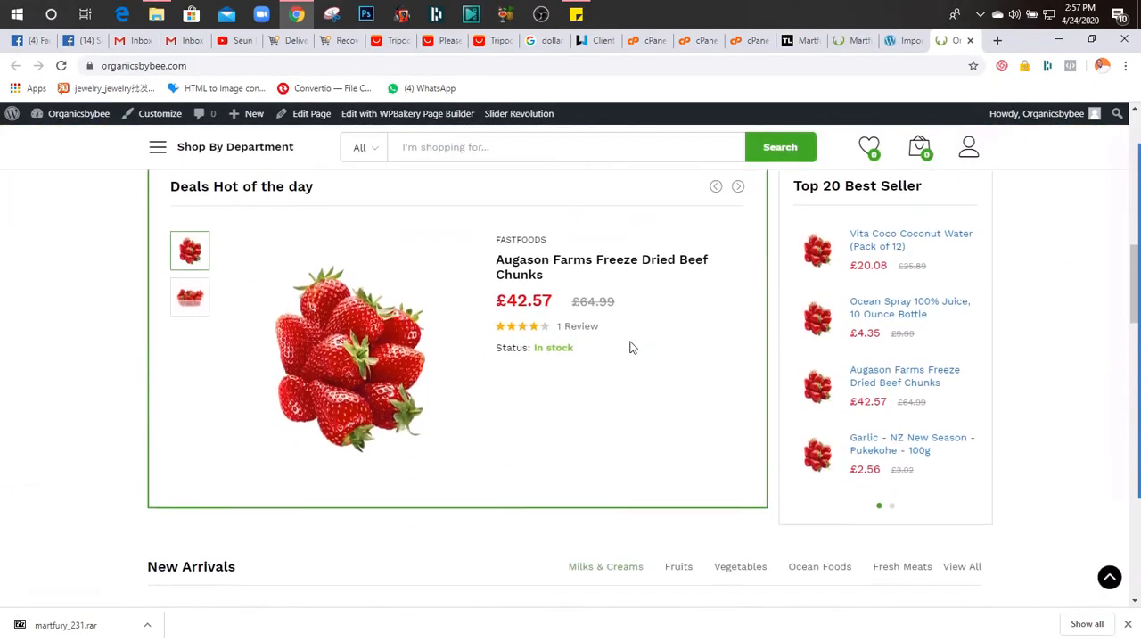
scroll(630, 348, "down", 5)
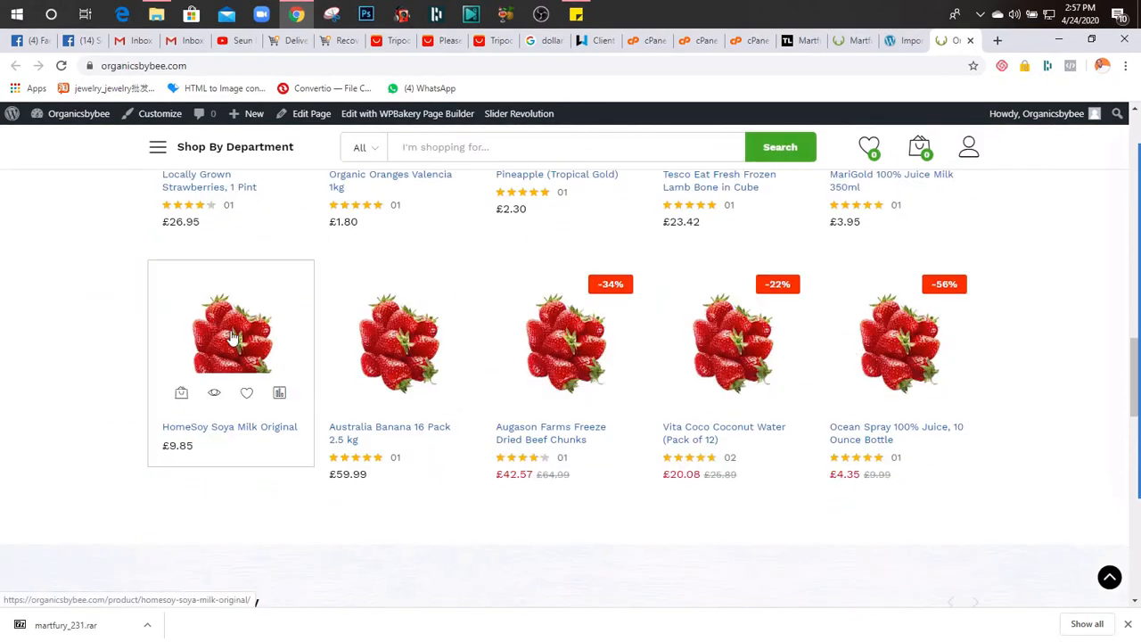
scroll(667, 441, "down", 4)
scroll(667, 441, "down", 8)
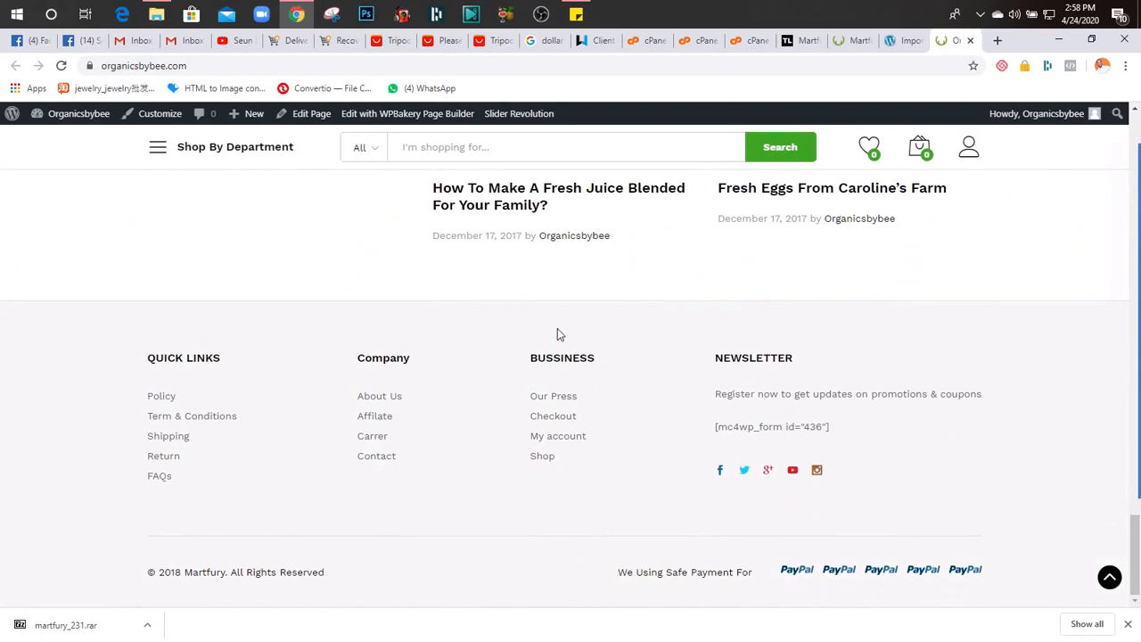
scroll(558, 329, "up", 2)
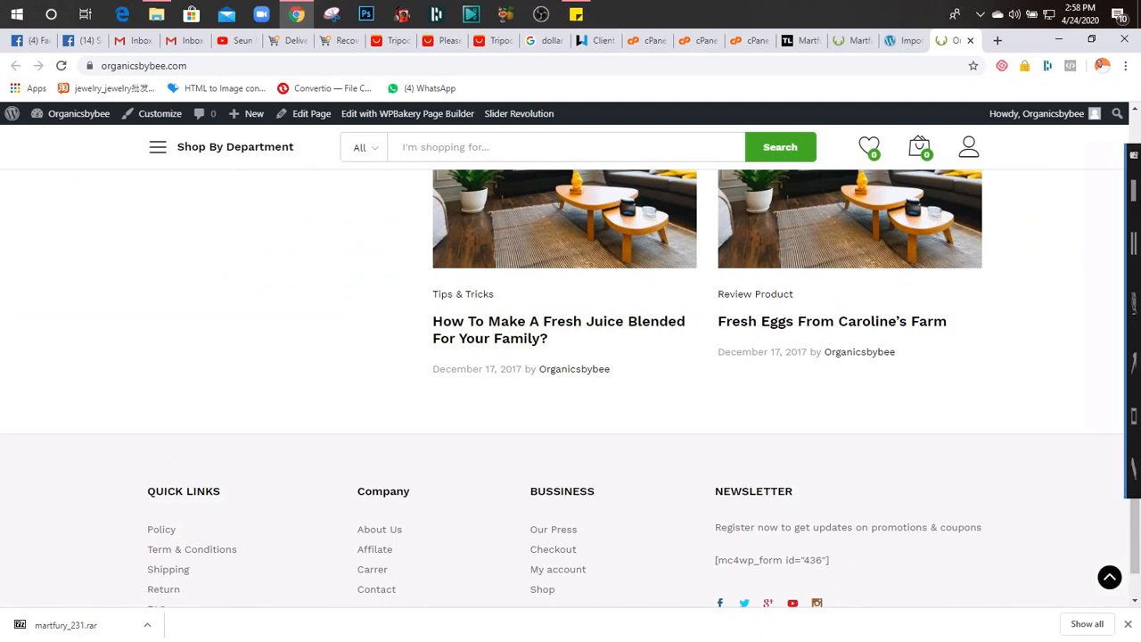
mouse_move(1125, 205)
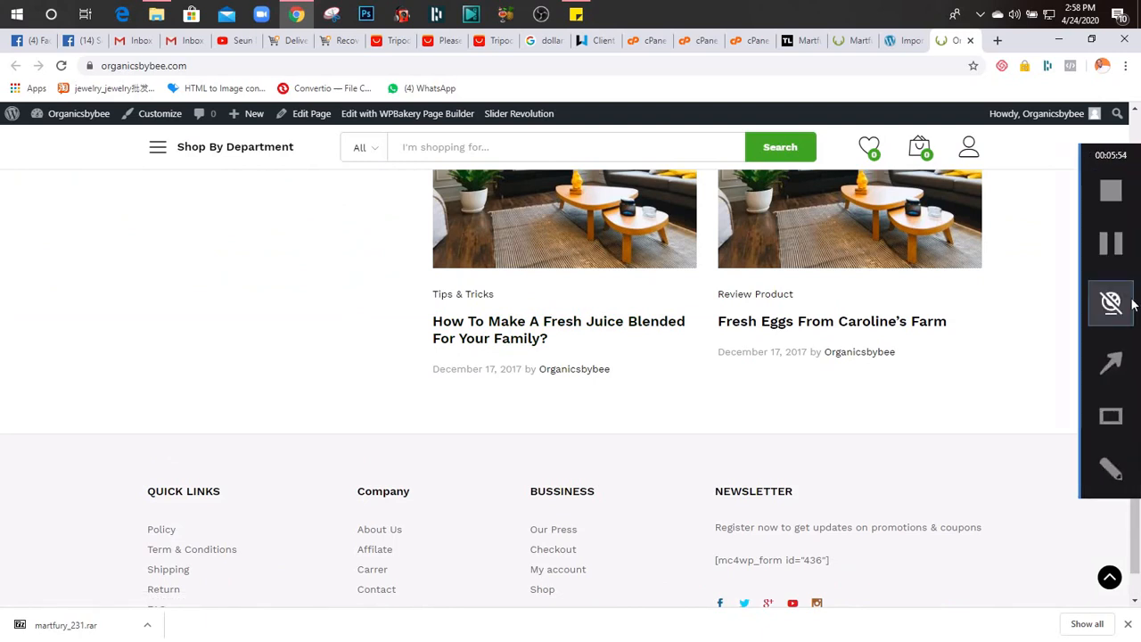